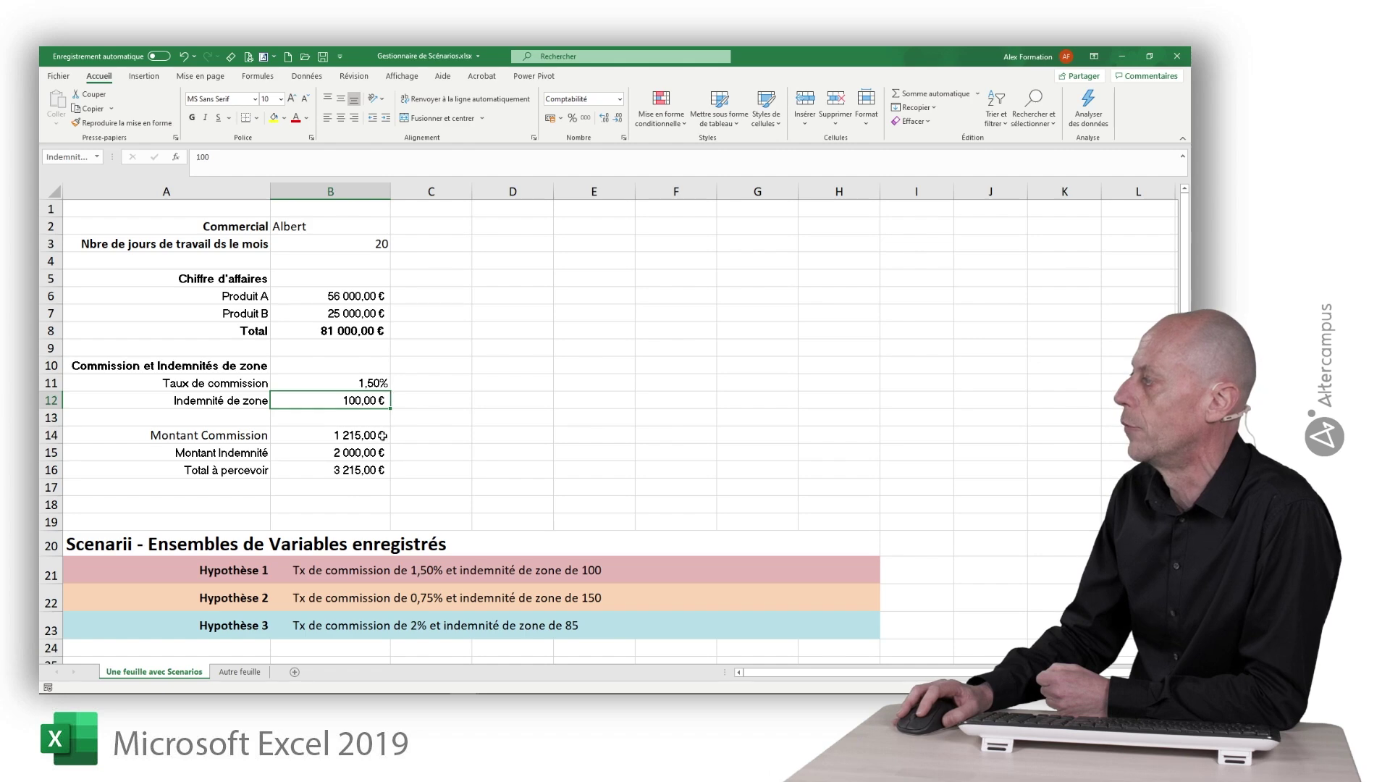
# Examine the commission rate in B11 and the zone allowance in B12
pyautogui.click(372, 382)
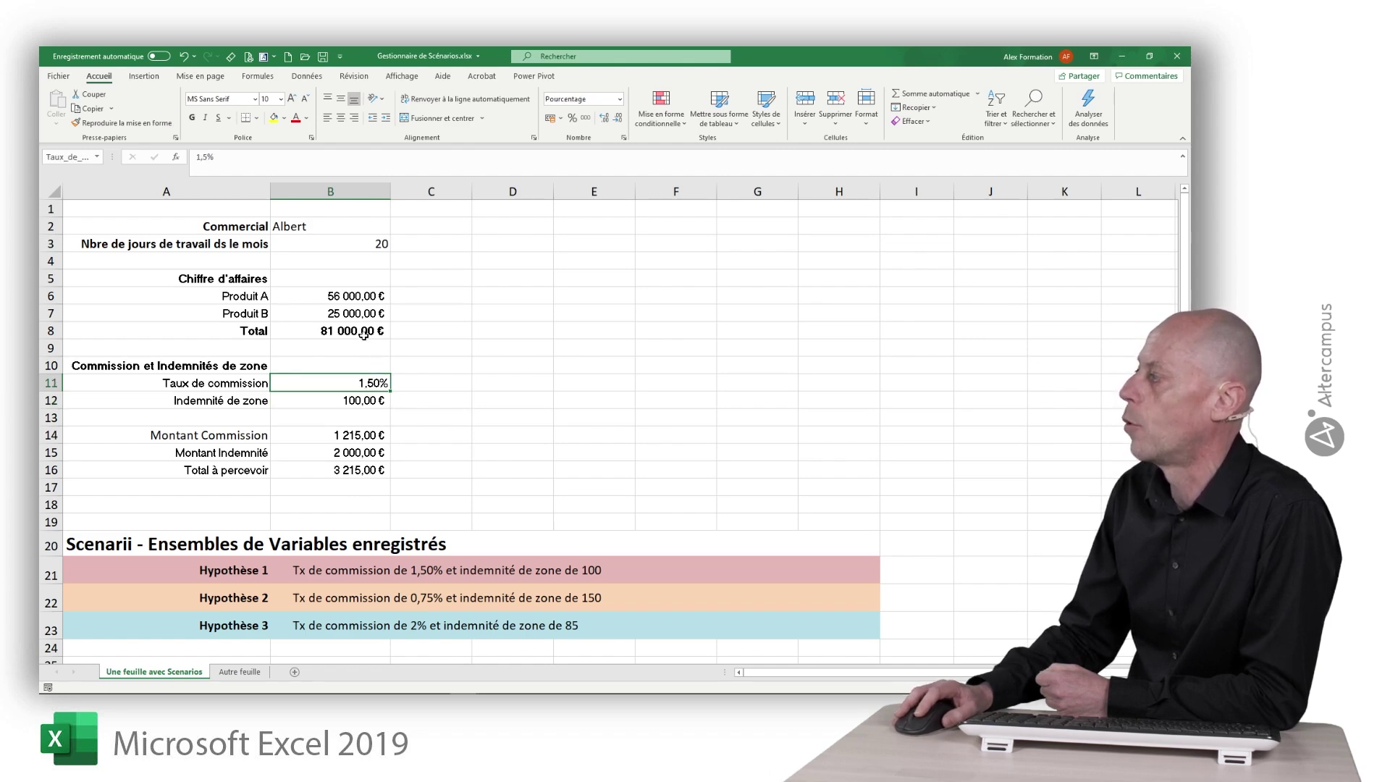
pyautogui.click(359, 400)
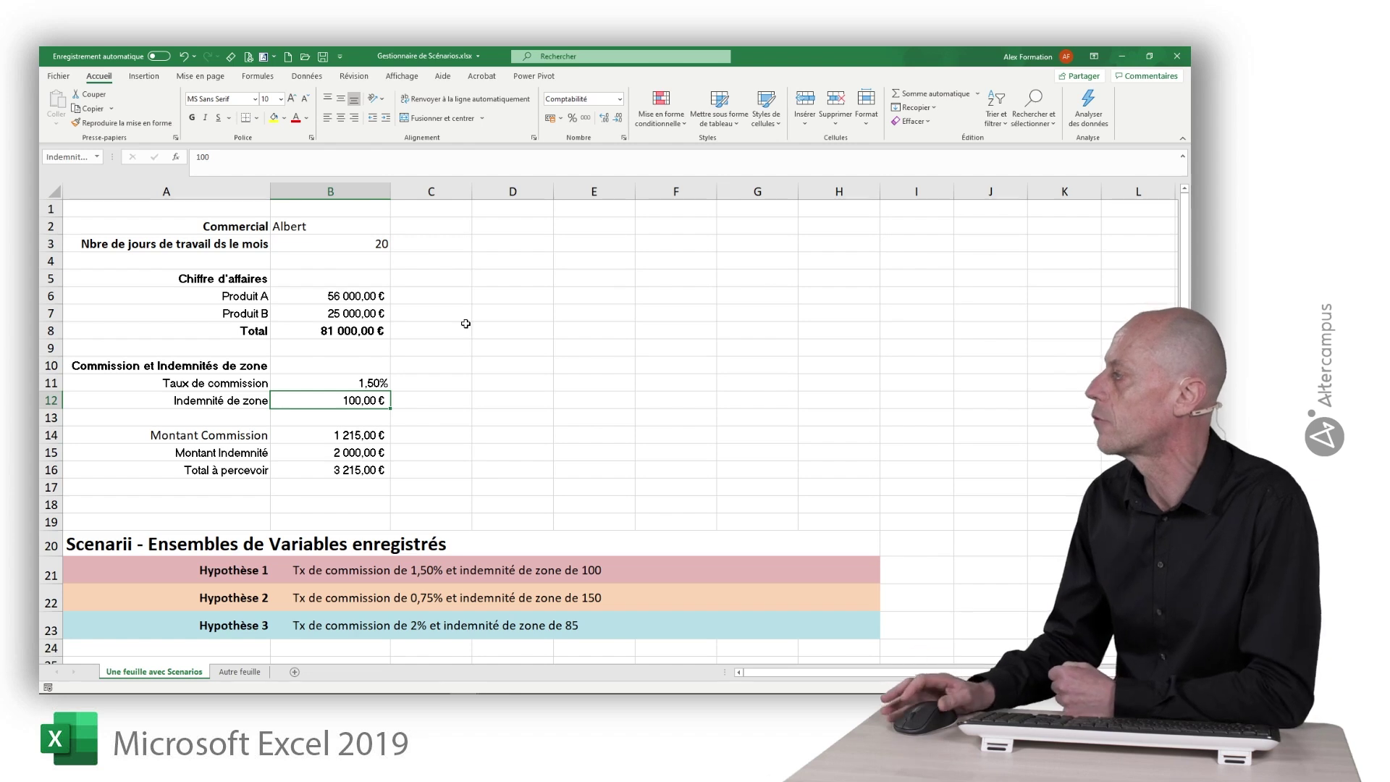
pyautogui.click(370, 385)
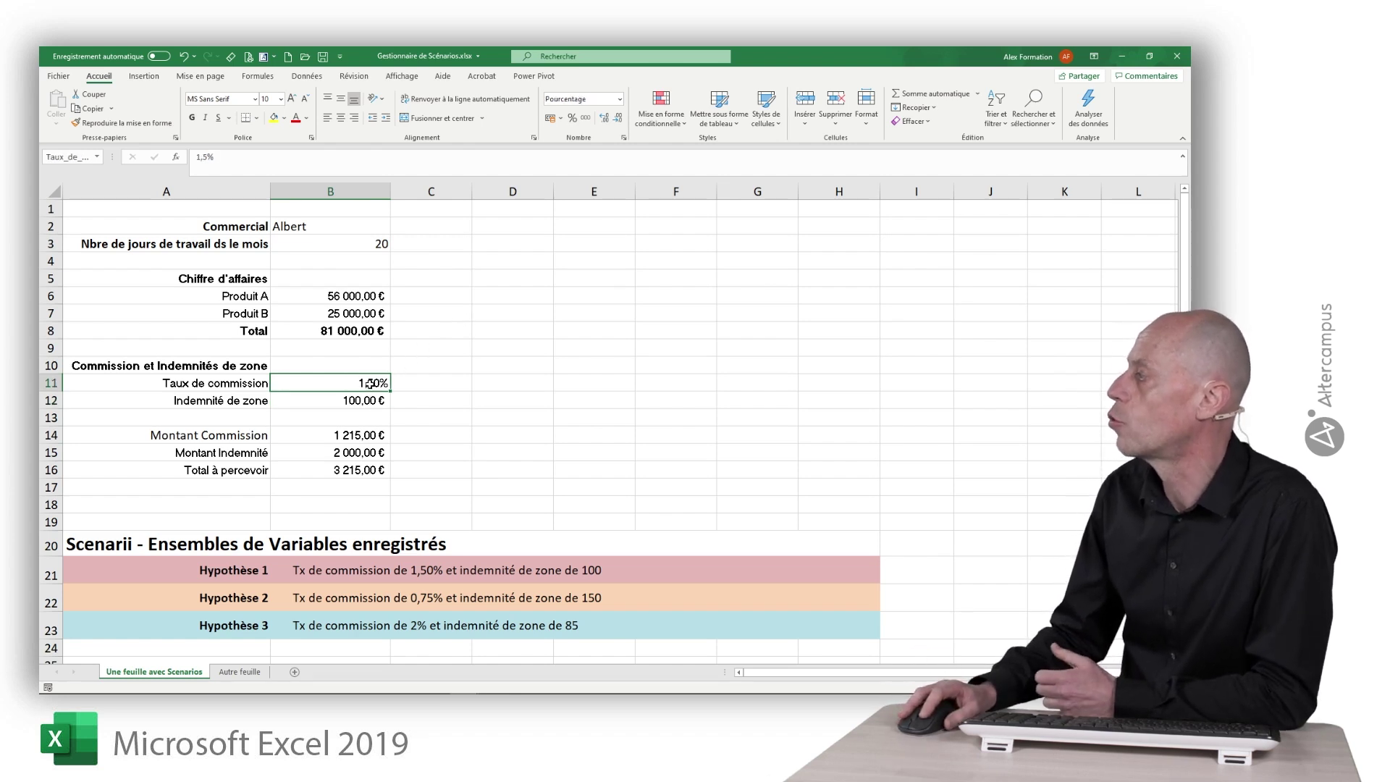
pyautogui.click(372, 399)
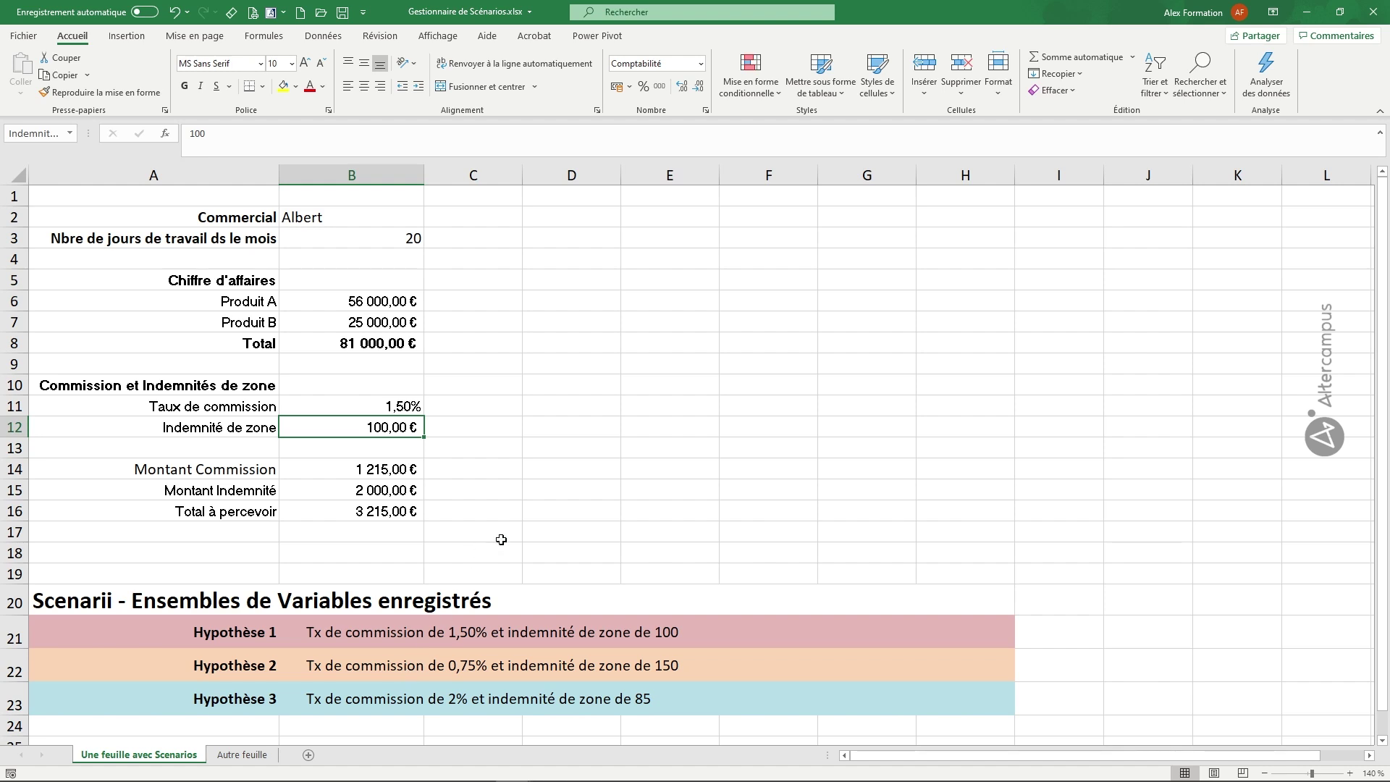
# Compare the variable cells B11:B12 with the commission, allowance and total formulas in B14, B15 and B16
pyautogui.moveTo(403, 407); pyautogui.dragTo(397, 422)
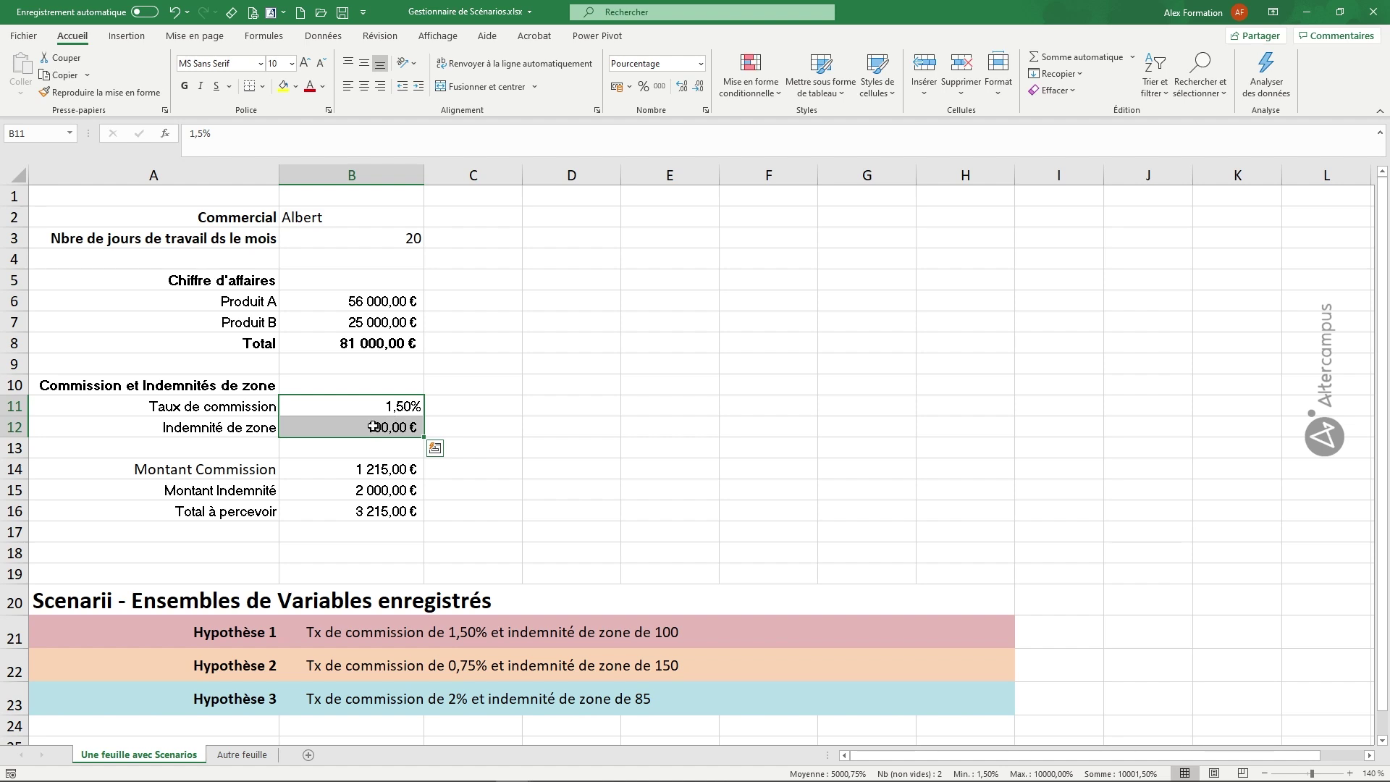
pyautogui.click(381, 469)
pyautogui.click(380, 491)
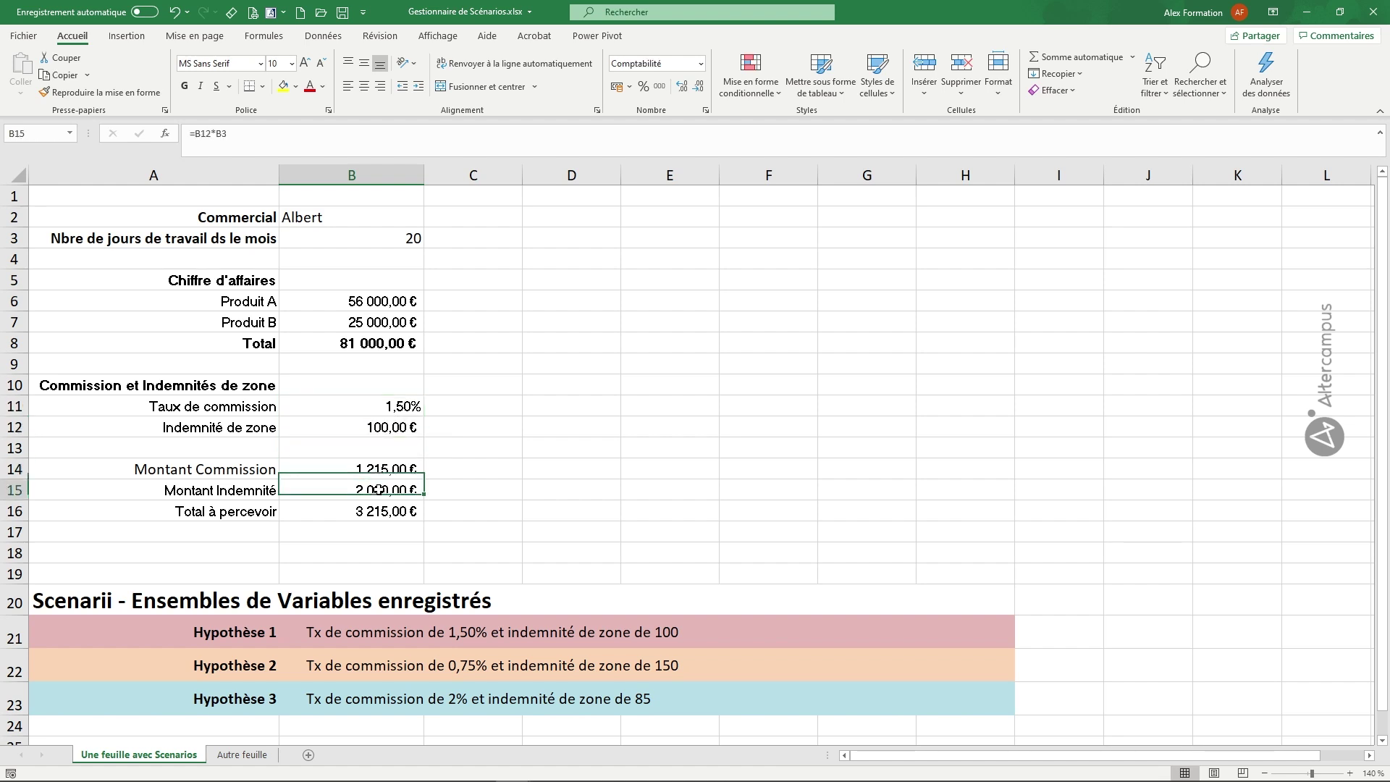
pyautogui.click(376, 513)
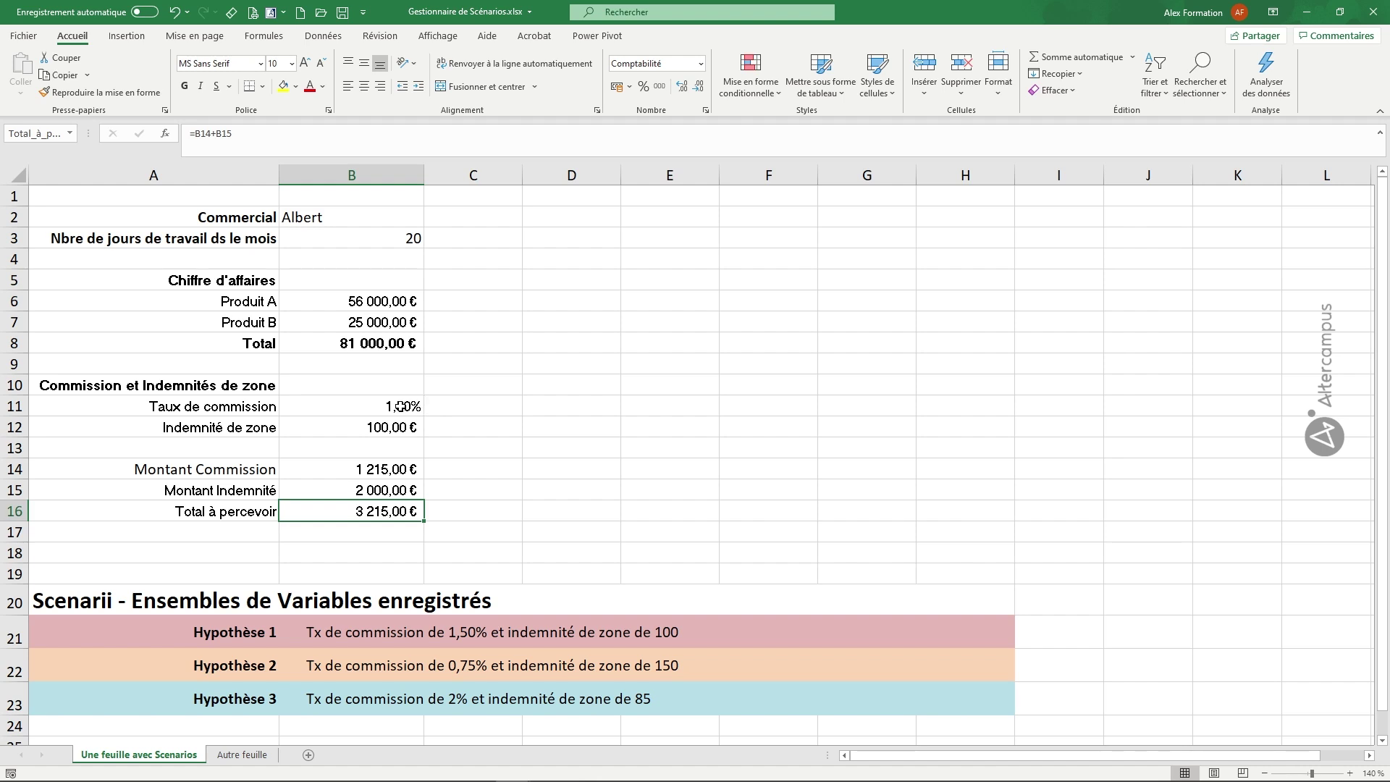
pyautogui.moveTo(400, 406); pyautogui.dragTo(398, 425)
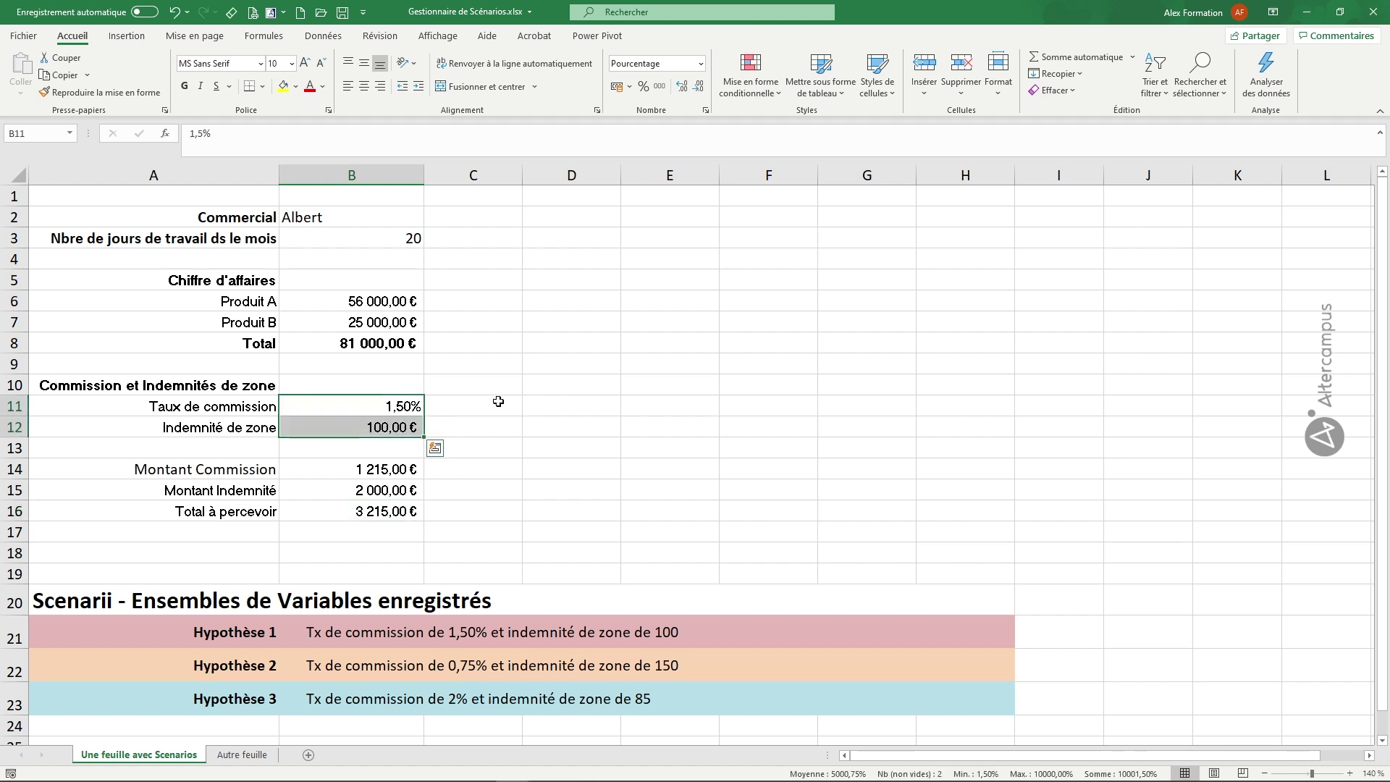
pyautogui.click(552, 399)
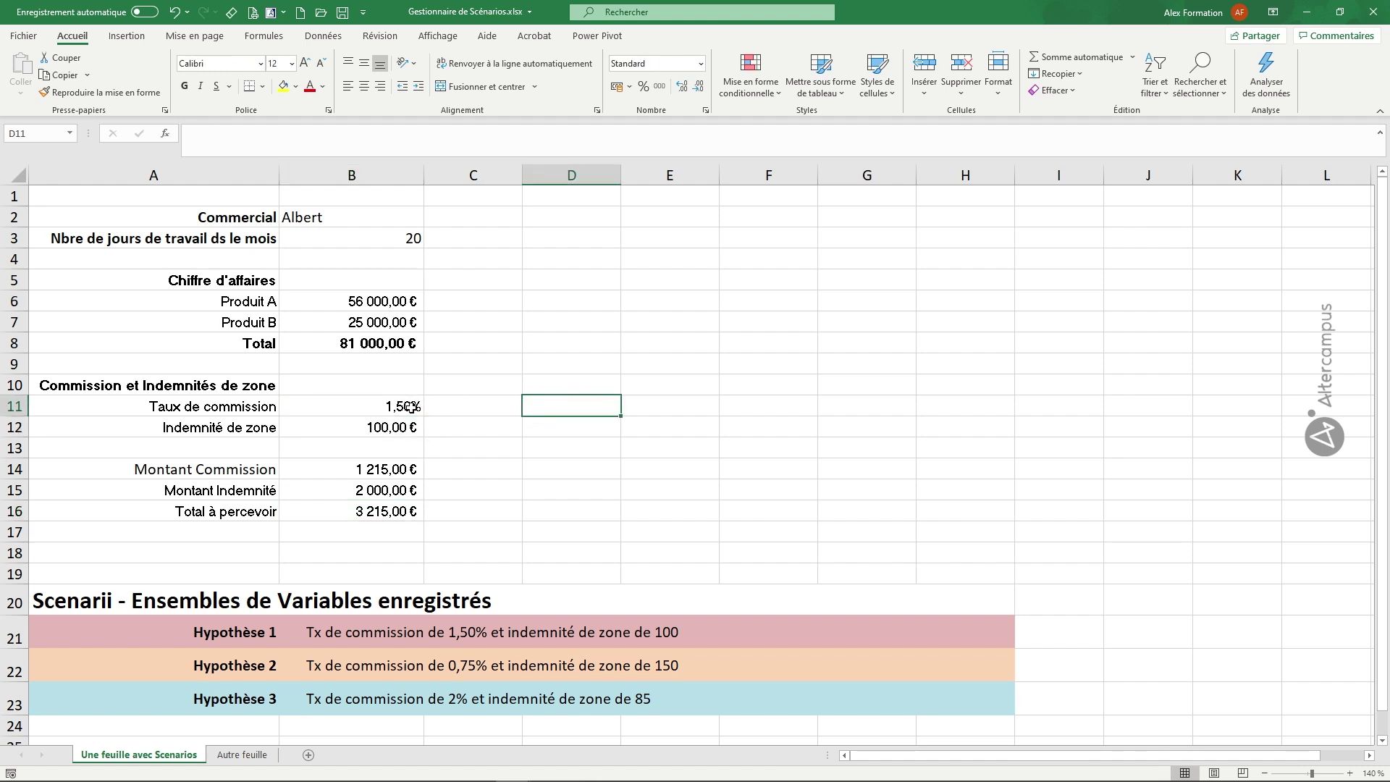
pyautogui.click(388, 469)
pyautogui.click(383, 488)
pyautogui.click(380, 506)
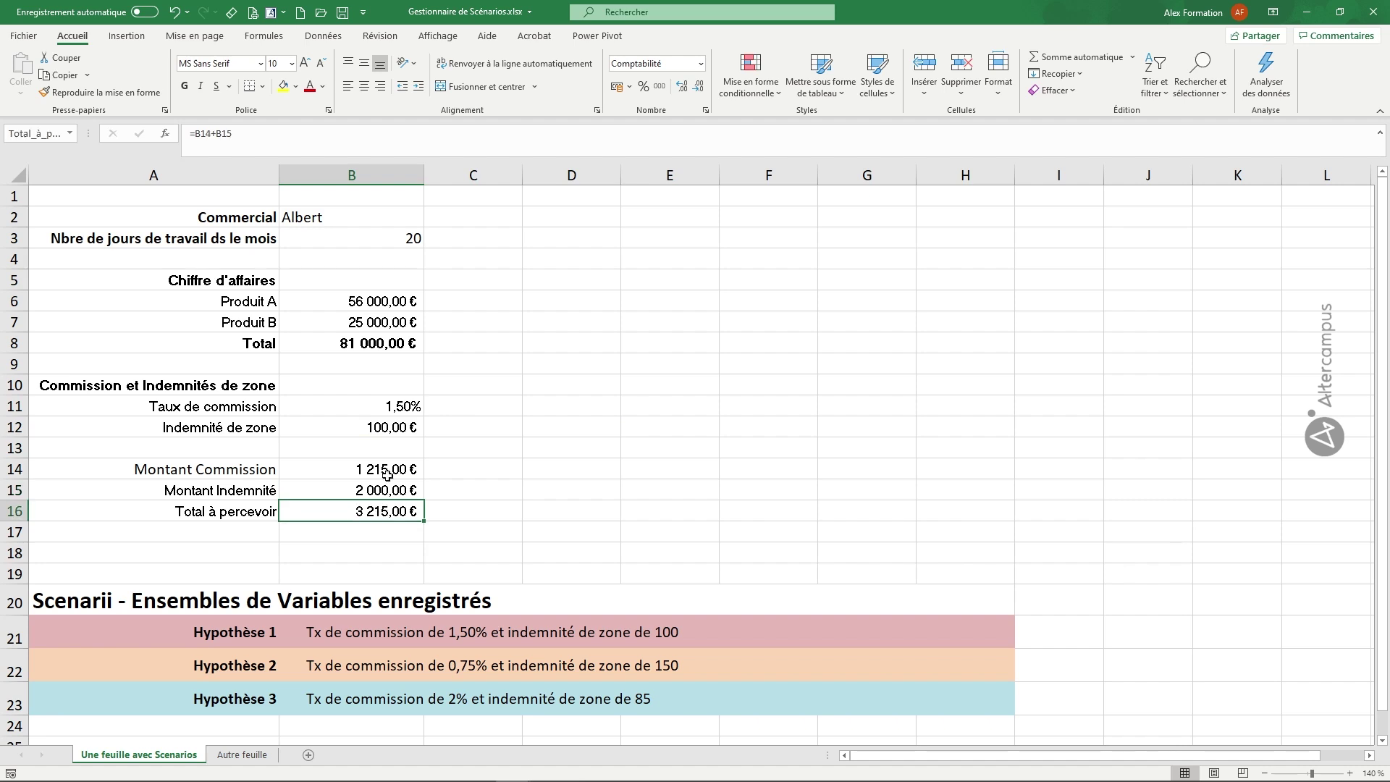
pyautogui.moveTo(402, 405); pyautogui.dragTo(396, 427)
pyautogui.click(387, 471)
pyautogui.click(386, 493)
pyautogui.click(375, 513)
pyautogui.click(561, 419)
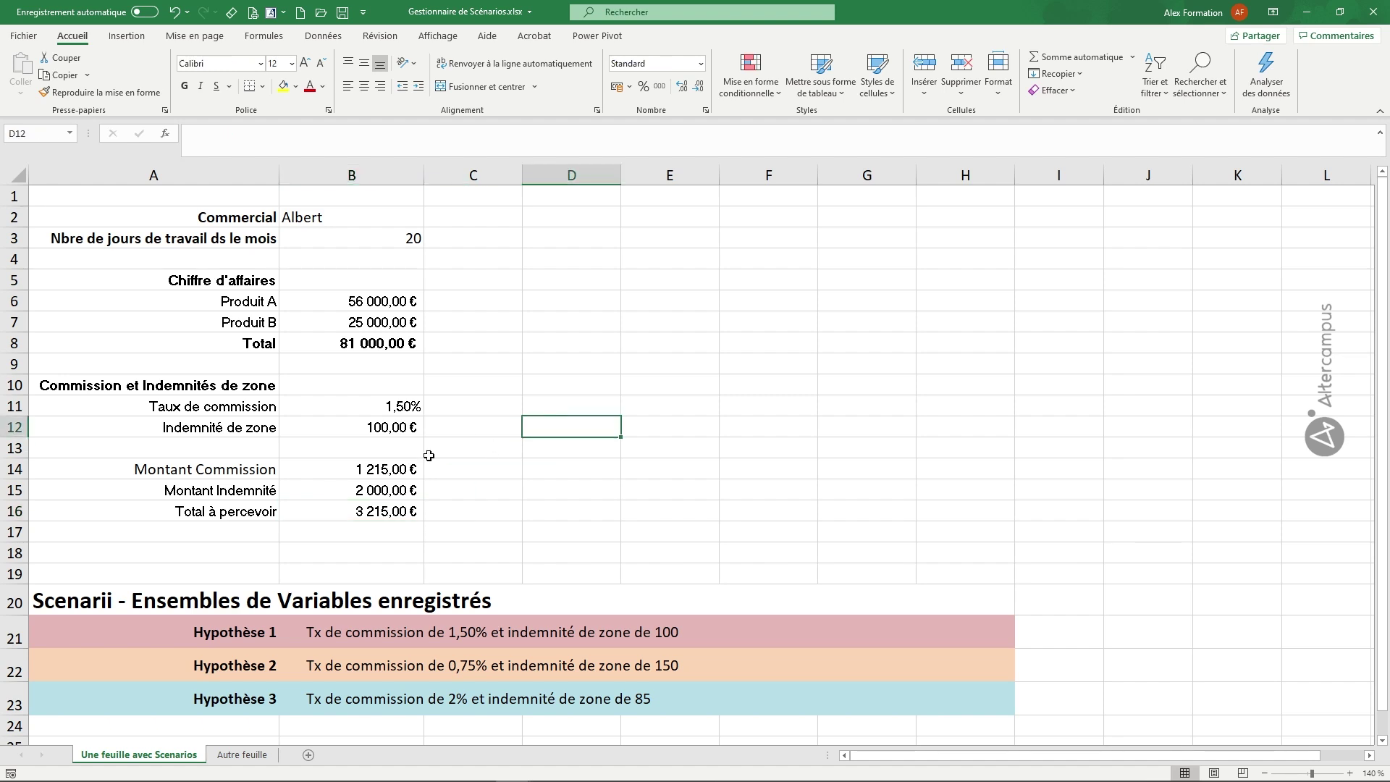
# Check which variable feeds each result by pairing B14 with B11 and B15 with B12, plus the total in B16
pyautogui.click(392, 468)
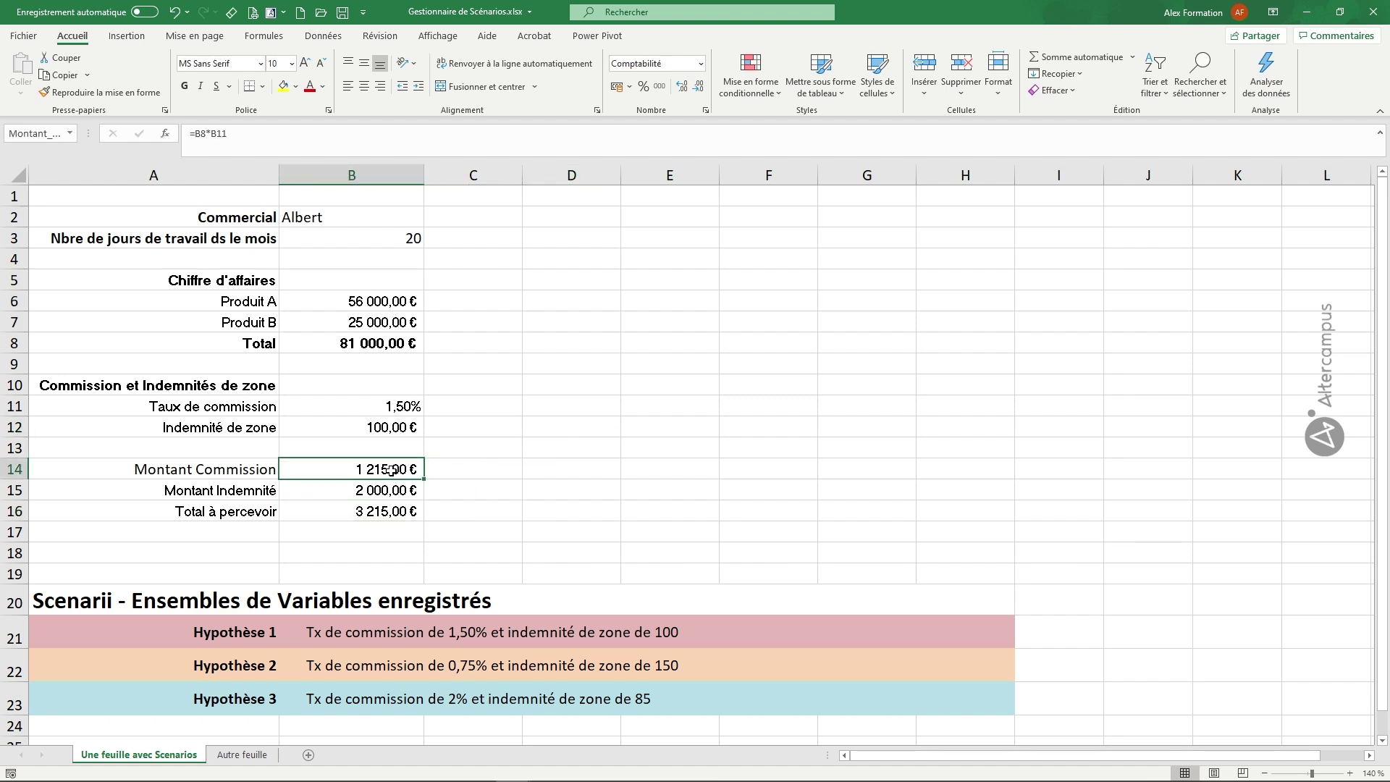
pyautogui.click(403, 413)
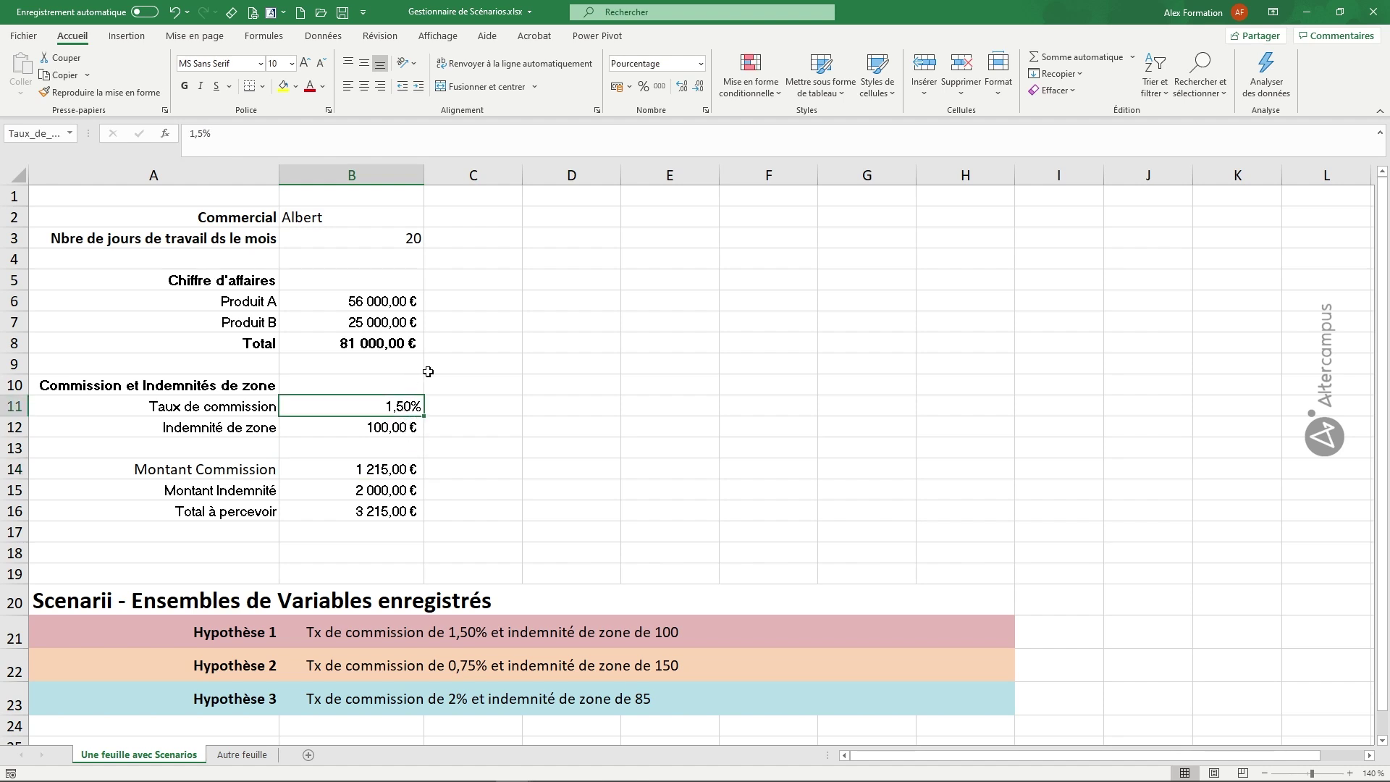
pyautogui.click(403, 487)
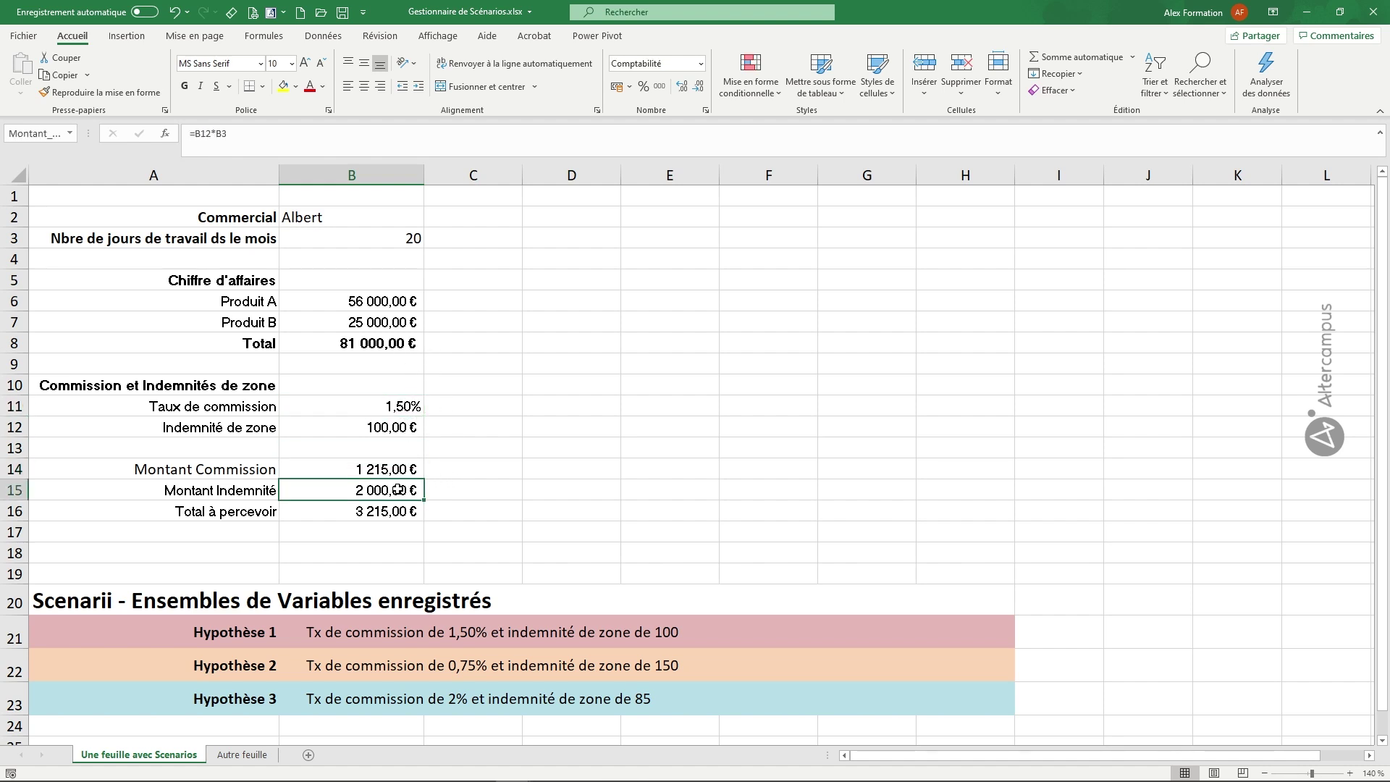
pyautogui.click(403, 425)
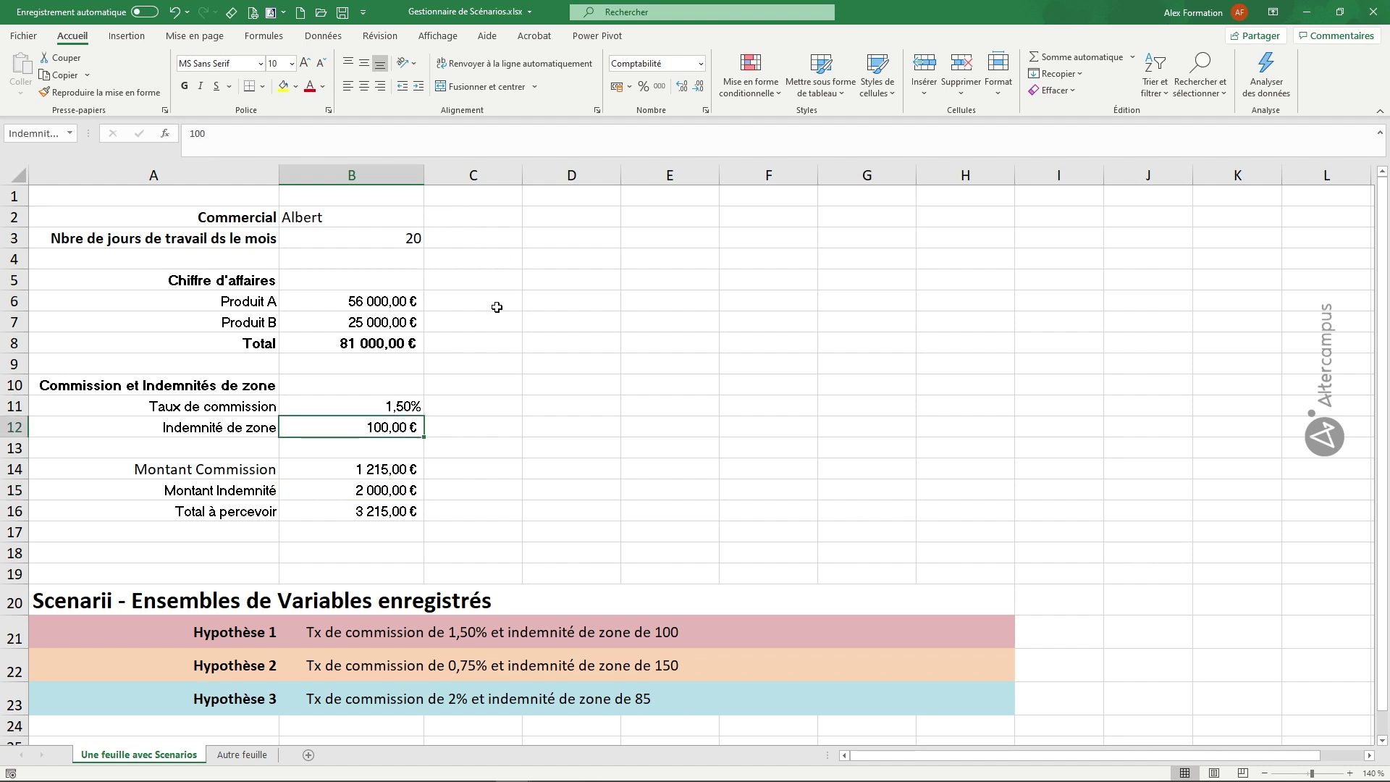
pyautogui.click(385, 512)
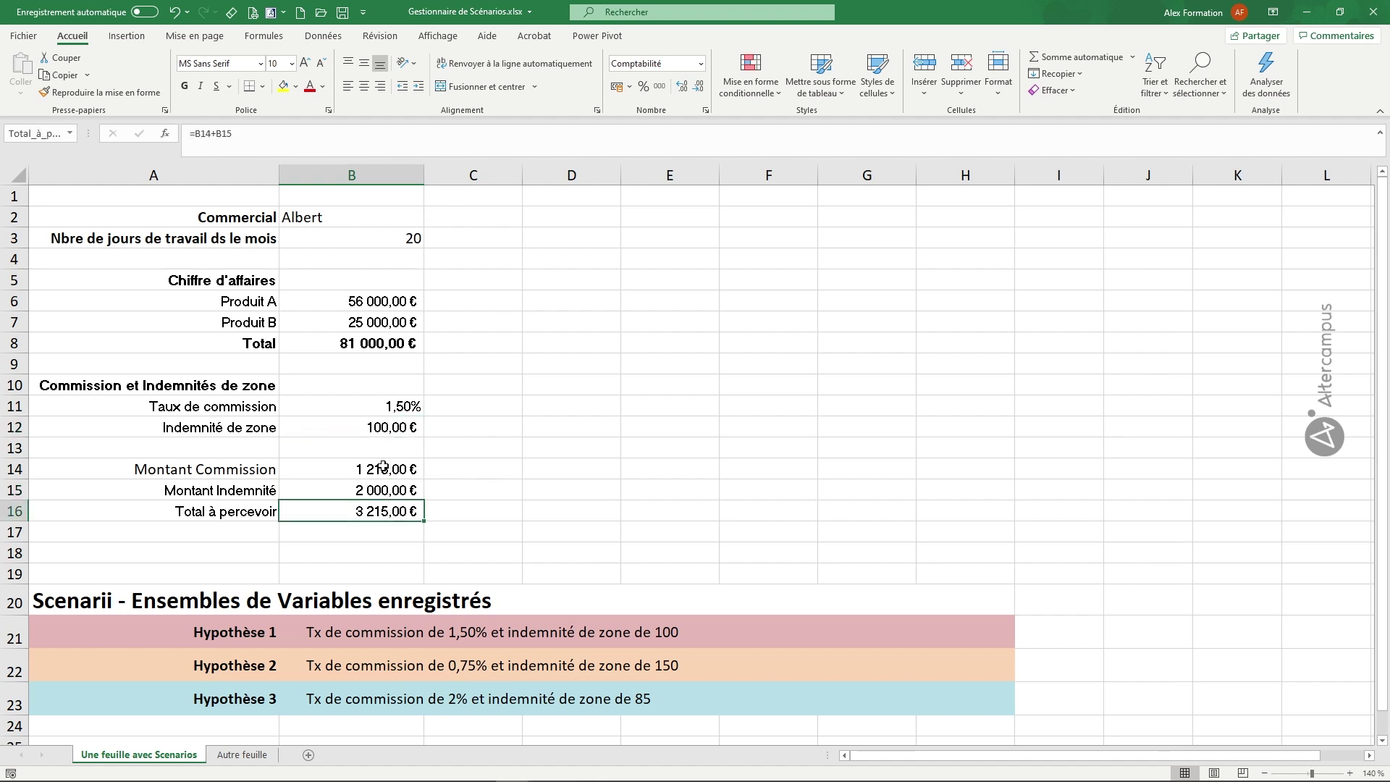
pyautogui.click(483, 440)
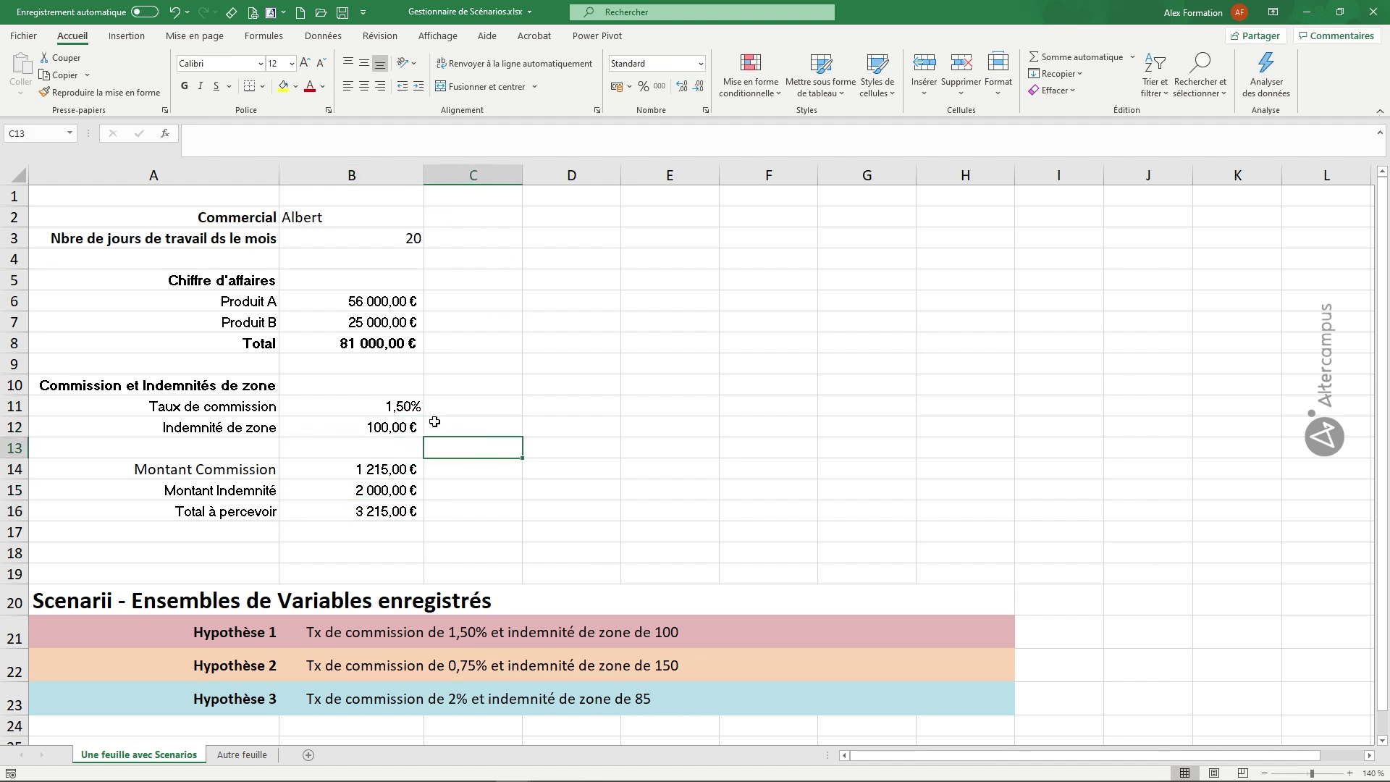
# Review the three result cells B14:B16, from the total back up to the commission amount
pyautogui.click(376, 510)
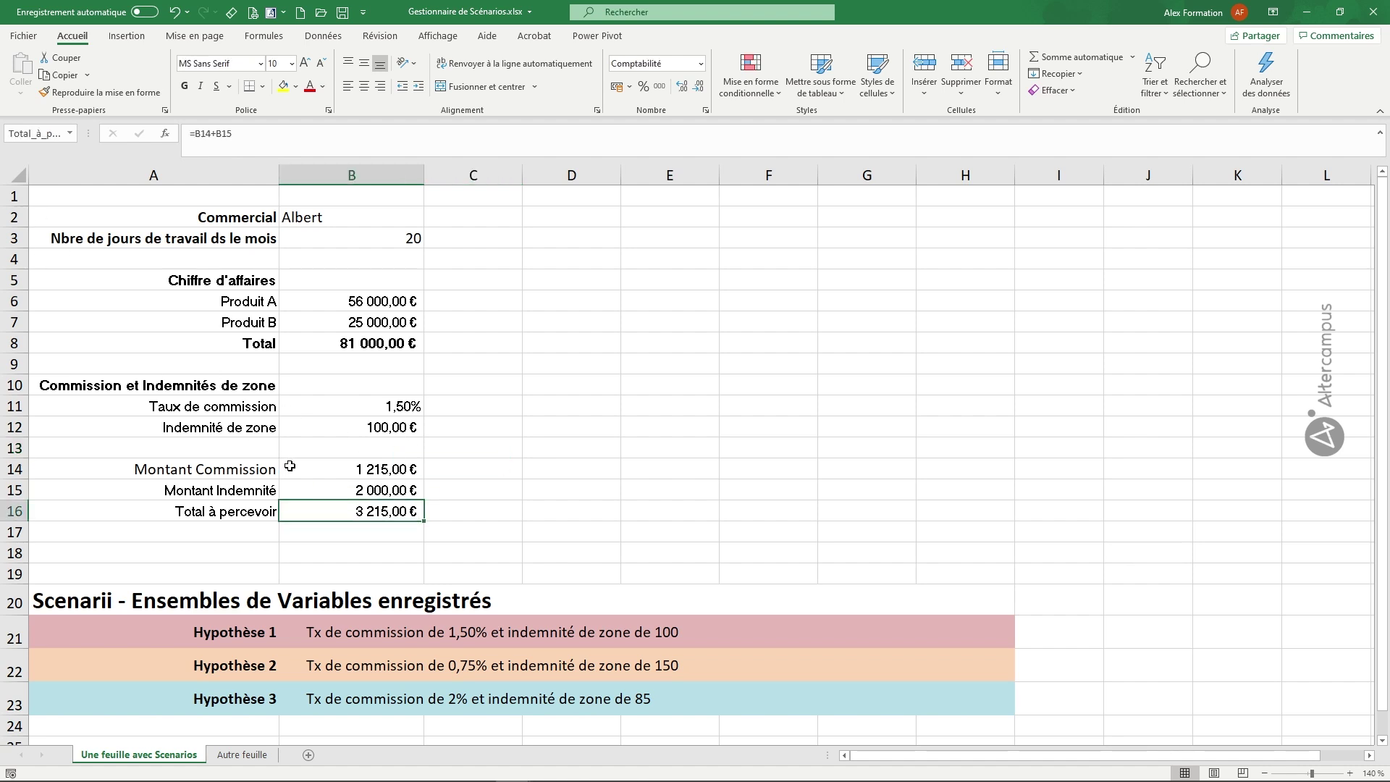
pyautogui.click(349, 491)
pyautogui.click(358, 470)
pyautogui.moveTo(378, 407); pyautogui.dragTo(390, 510)
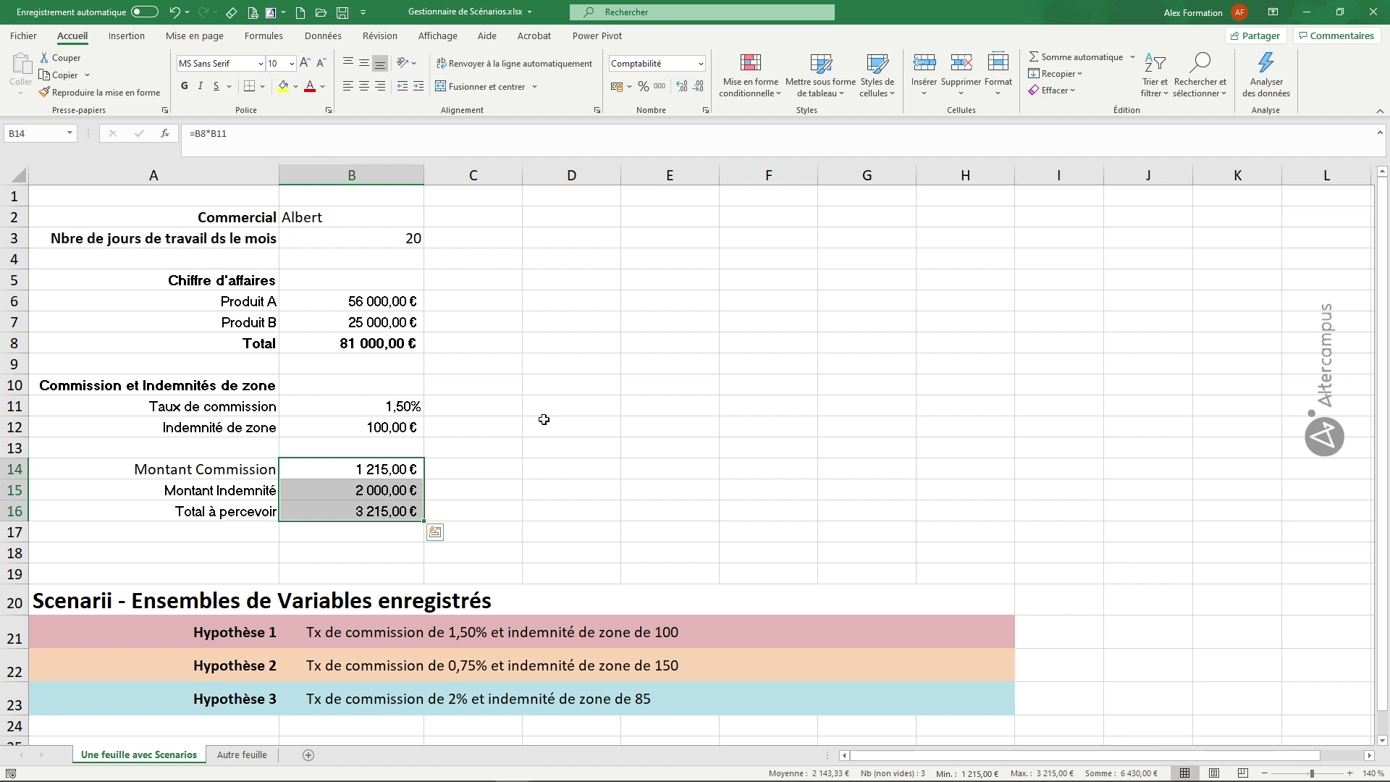
pyautogui.click(583, 414)
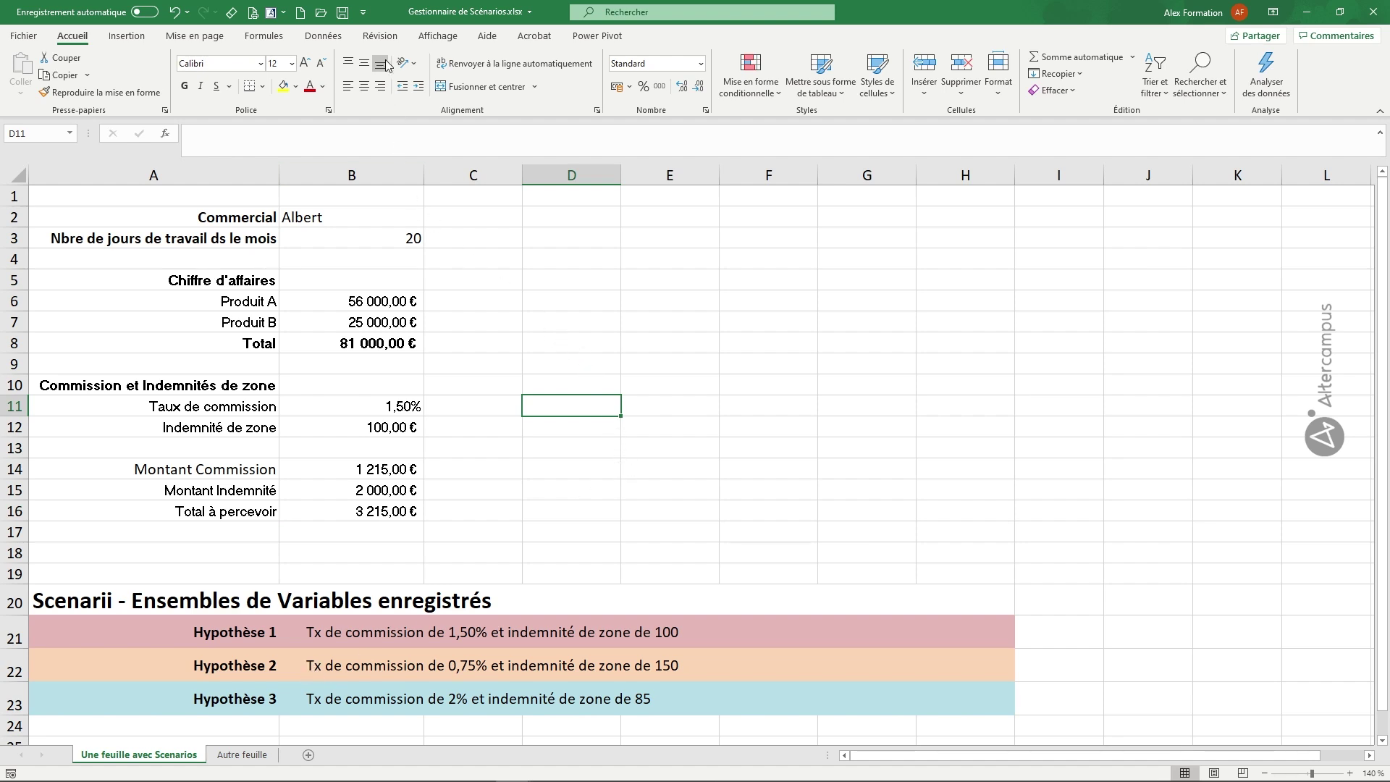
# Open the Scenario Manager from the What-If Analysis tools
pyautogui.click(327, 40)
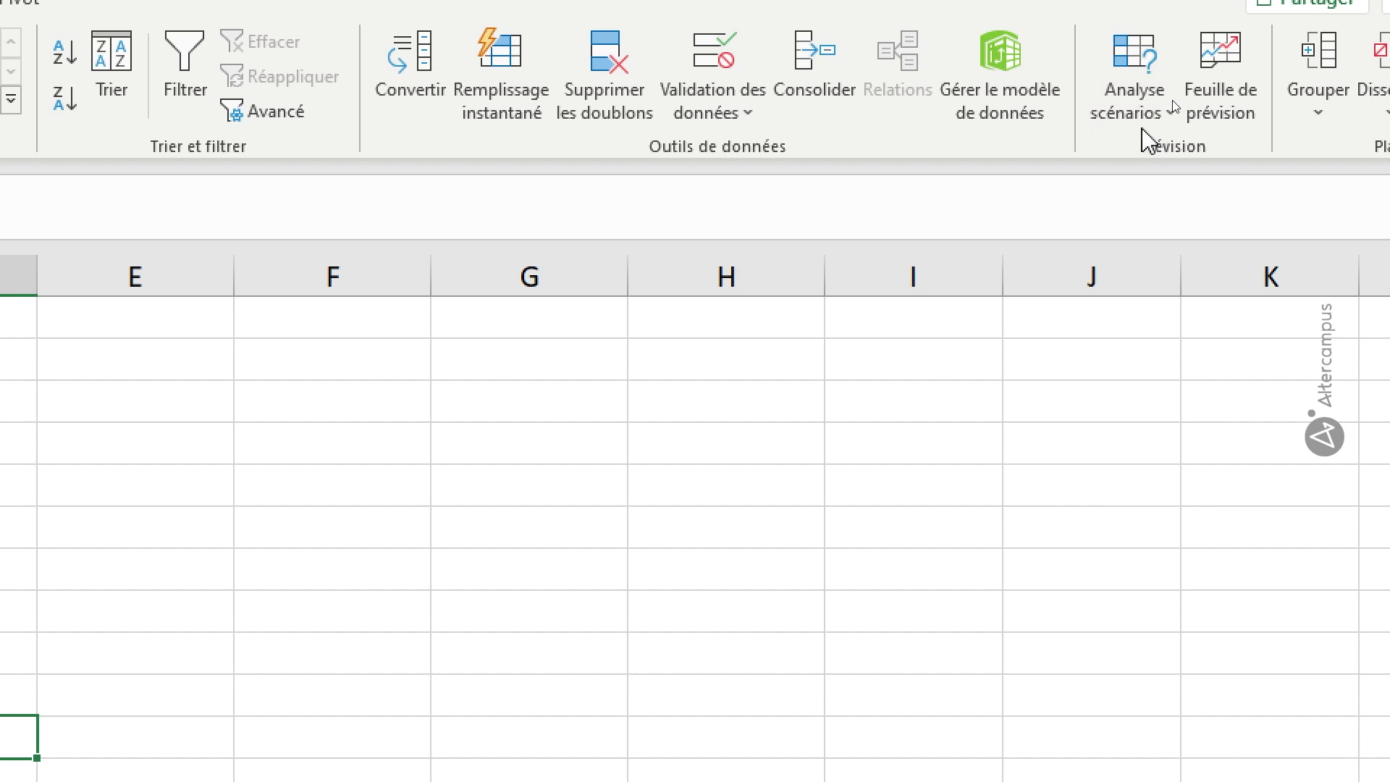
pyautogui.click(1132, 116)
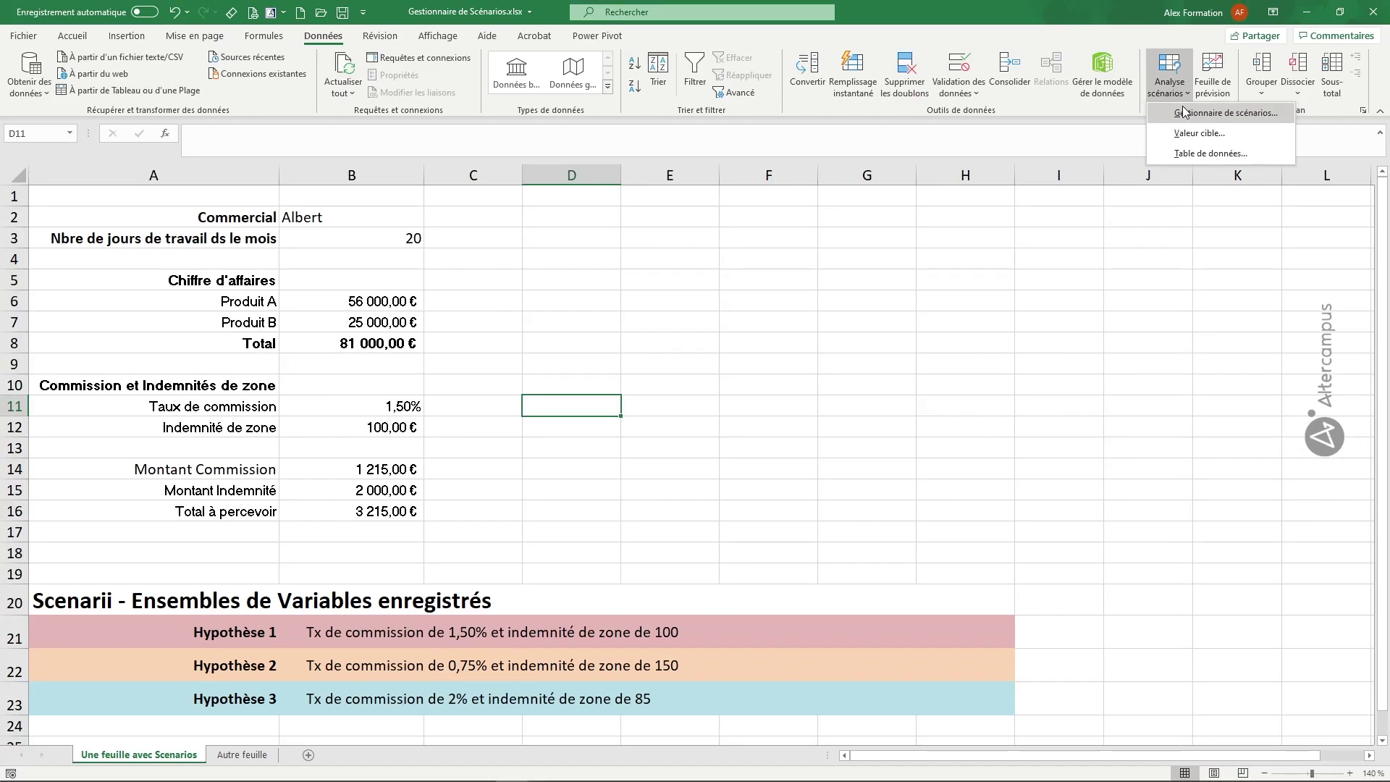
pyautogui.click(1183, 113)
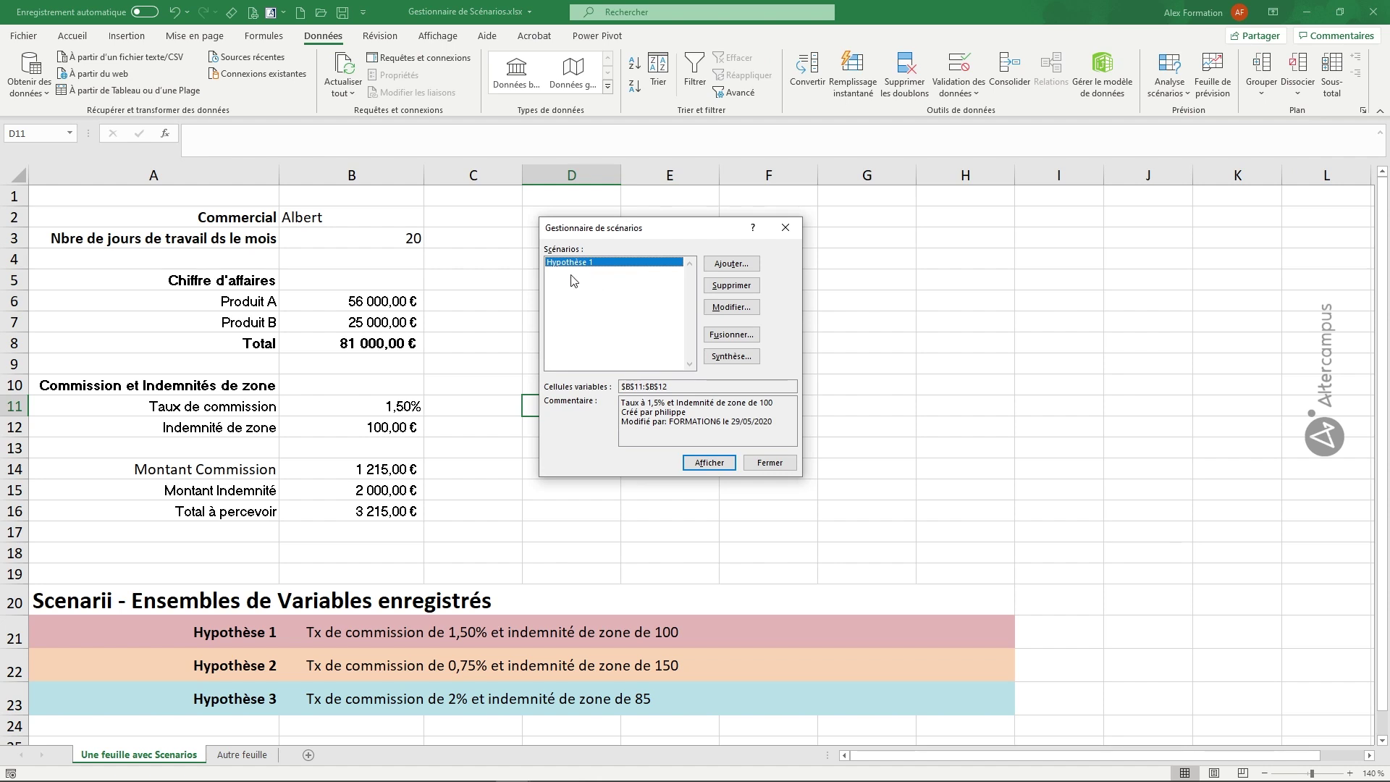
# Review the definition and stored values of scenario Hypothèse 1, accept them unchanged and show the scenario on the sheet
pyautogui.click(730, 307)
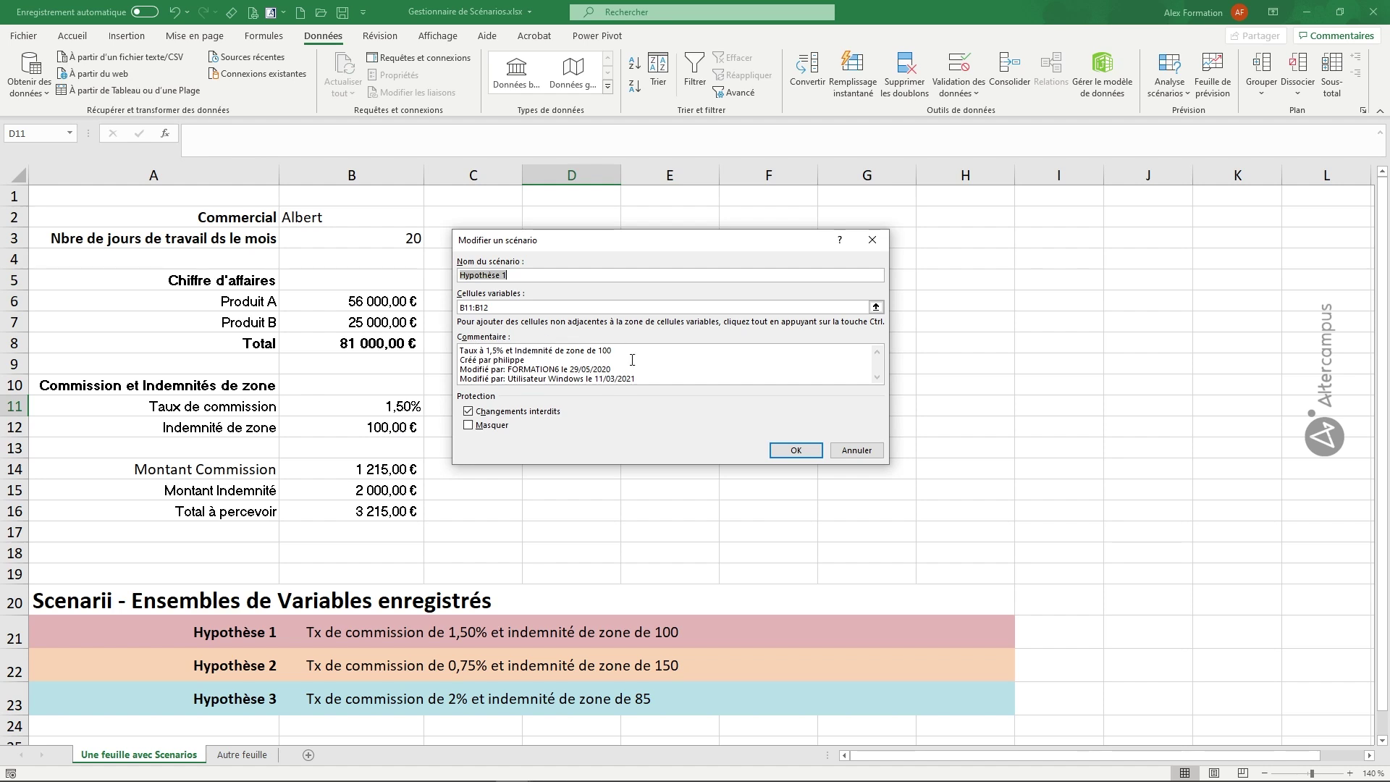
pyautogui.click(774, 449)
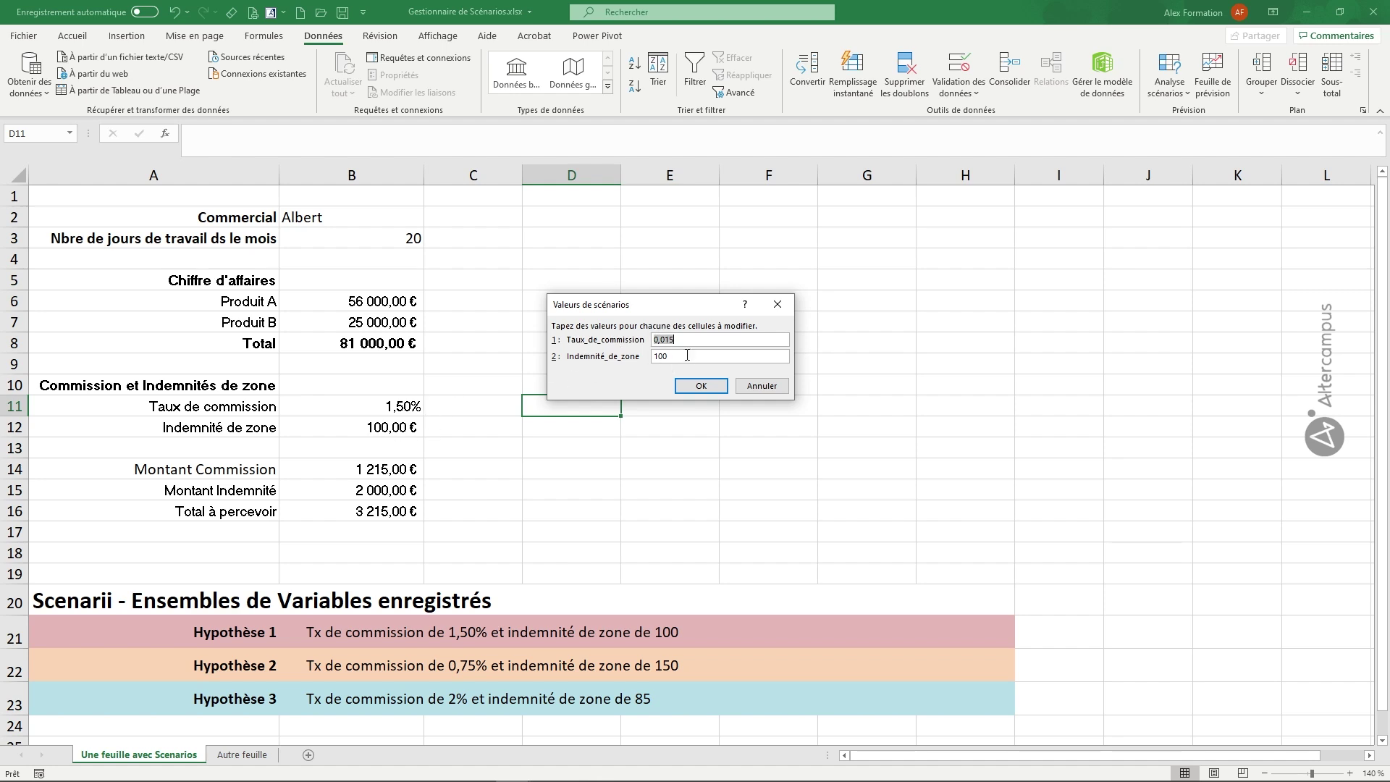
pyautogui.click(698, 386)
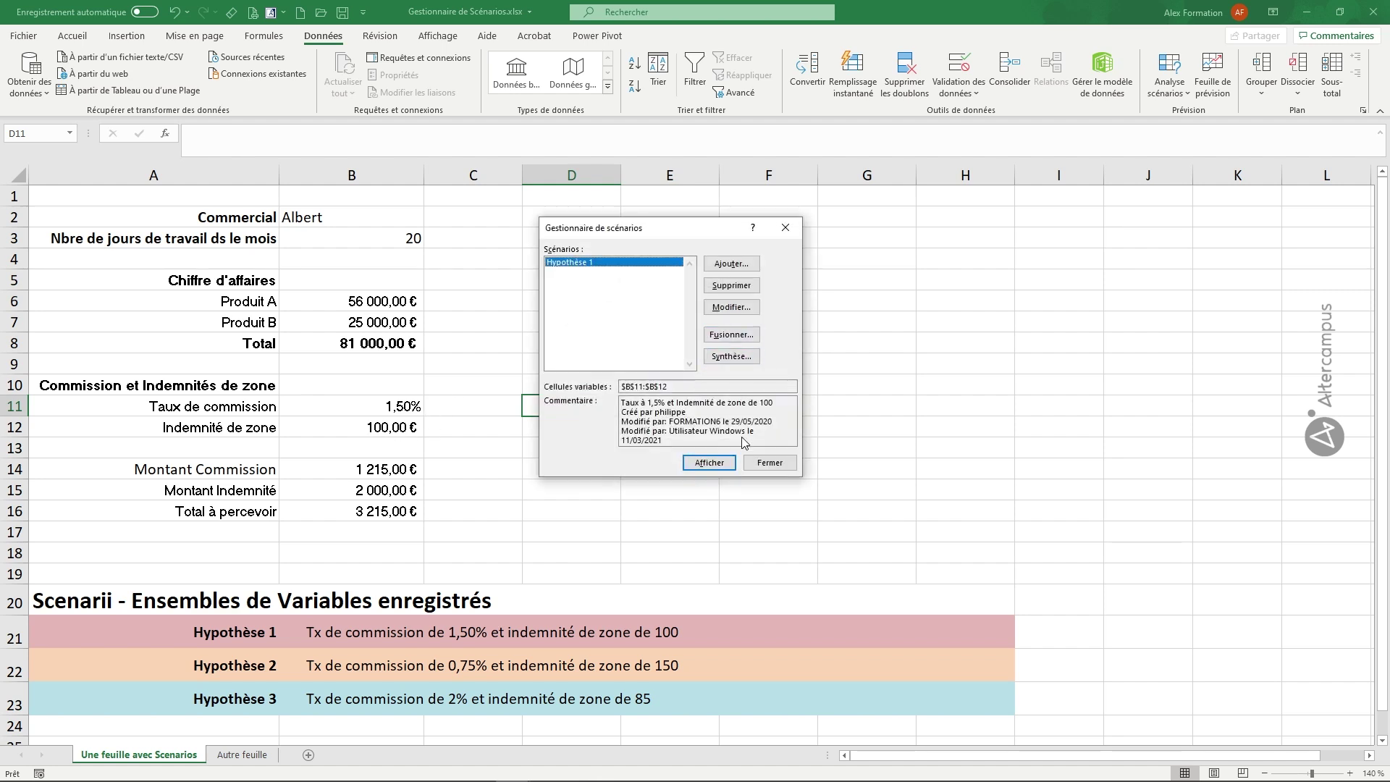
pyautogui.click(718, 465)
# Add a scenario named Hypothèse 2 with changing cells B11:B12 and the comment "Tx de com de 0,75% et ind zone 150"
pyautogui.click(733, 269)
pyautogui.moveTo(683, 242); pyautogui.dragTo(783, 240)
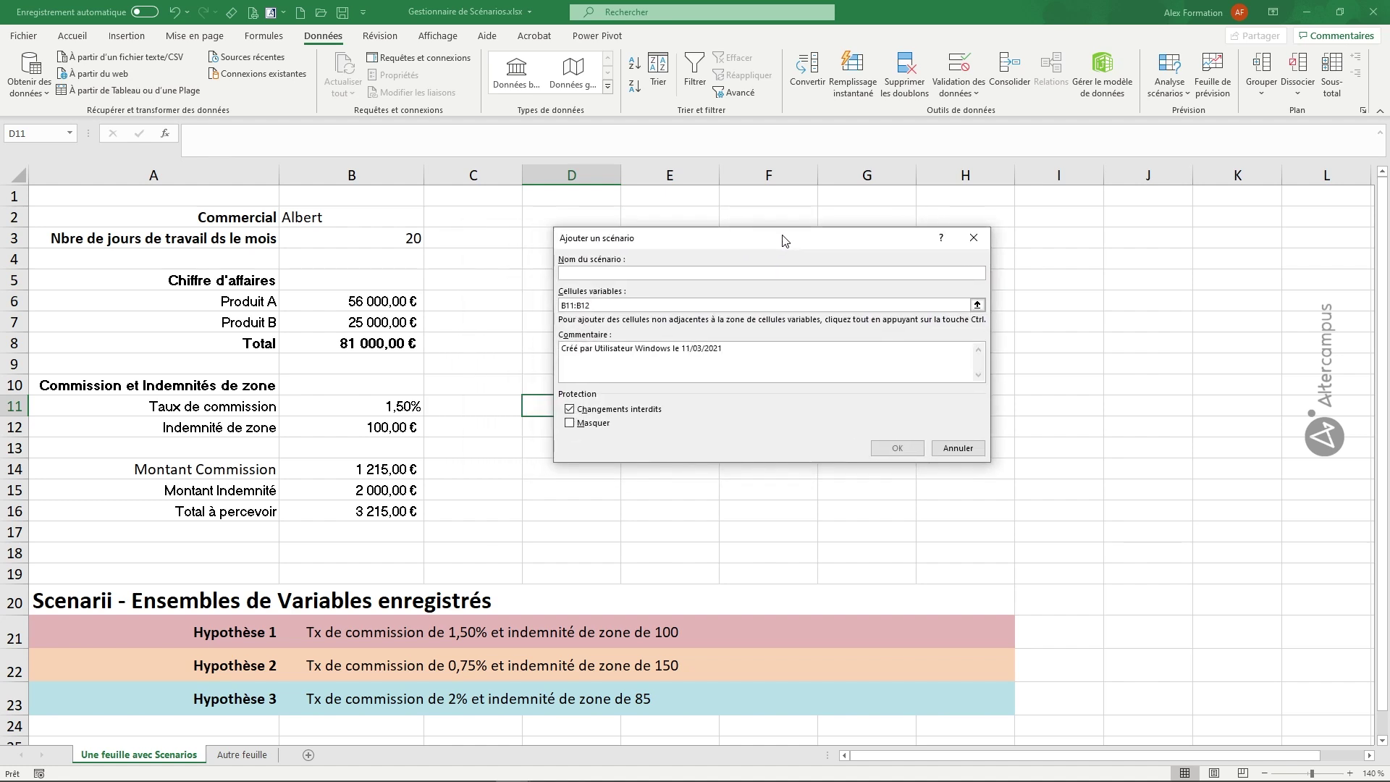
pyautogui.write('Hypothèse 2')
pyautogui.click(613, 304)
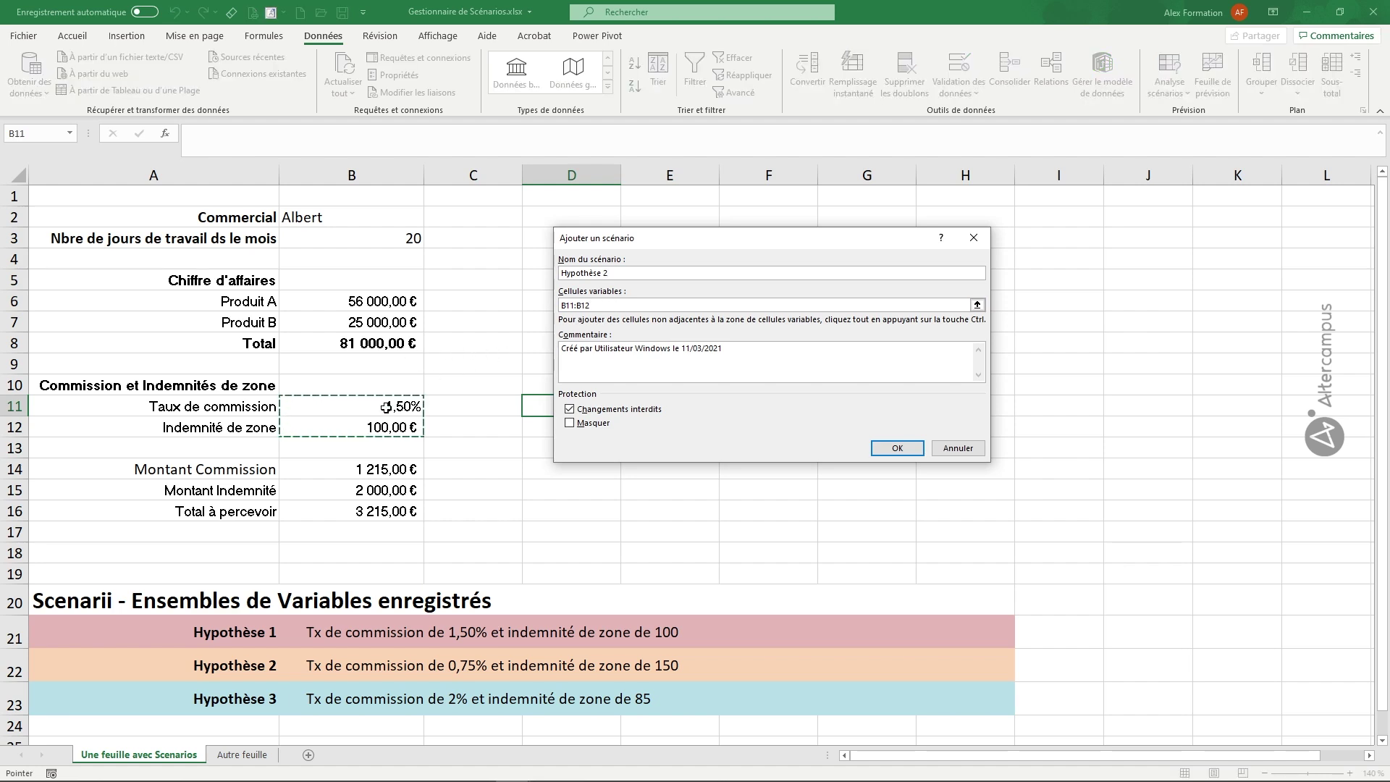
pyautogui.moveTo(736, 353); pyautogui.dragTo(548, 354)
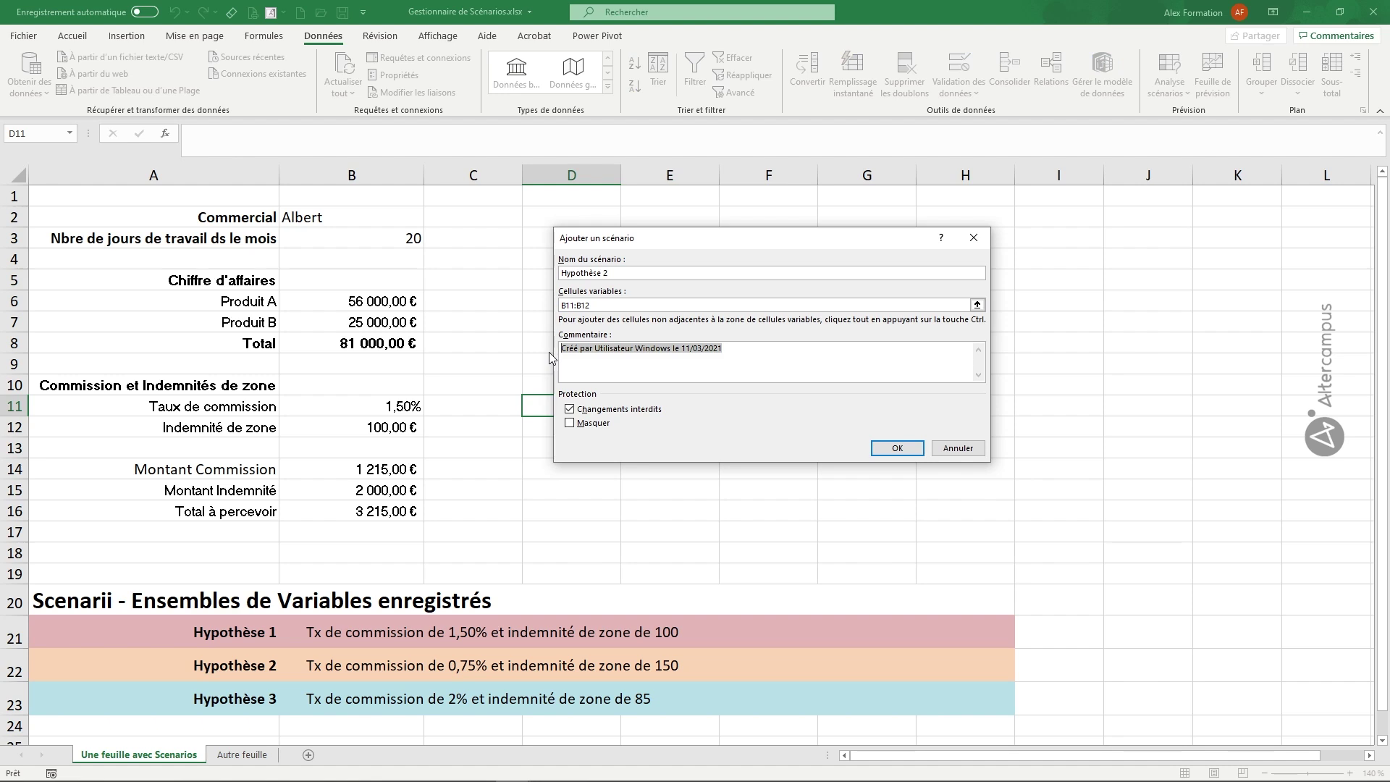
pyautogui.press('Delete')
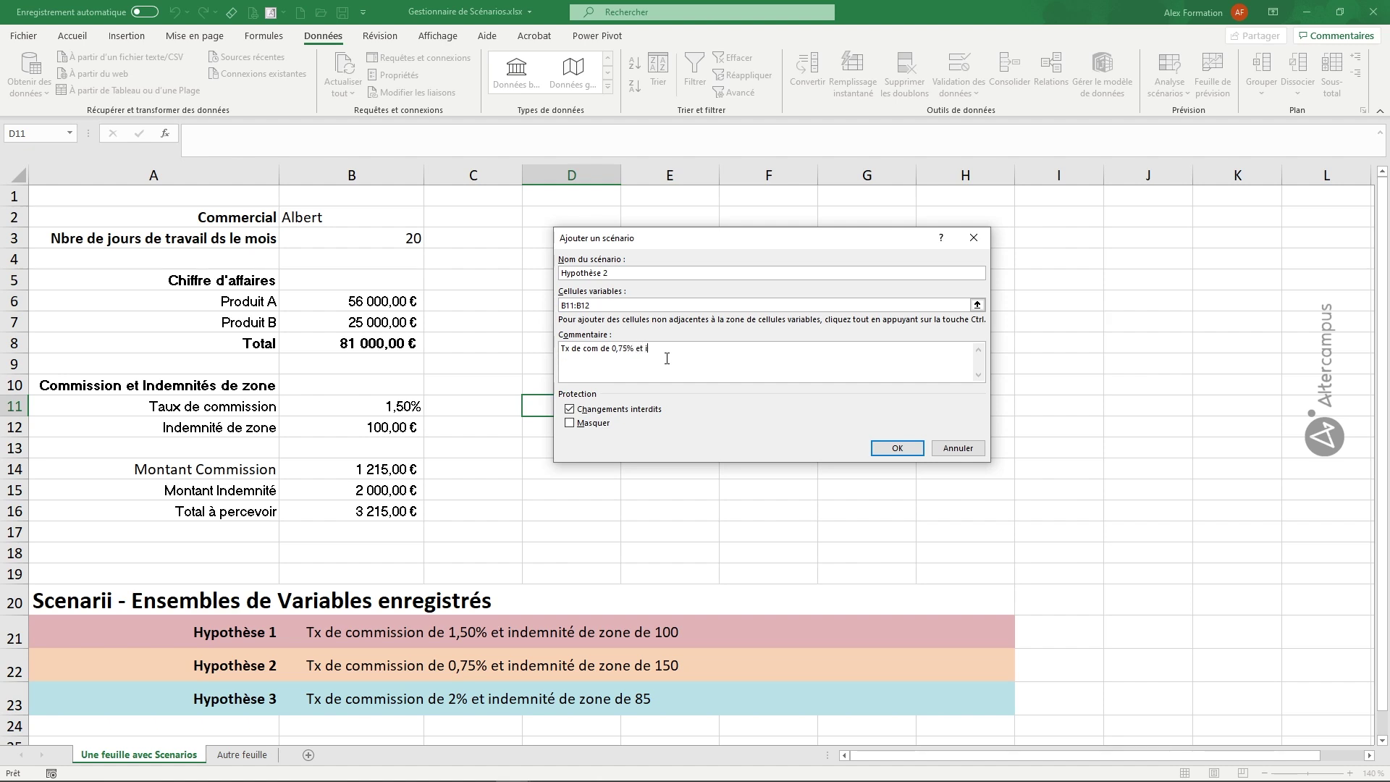
pyautogui.write('ne 150')
pyautogui.click(896, 448)
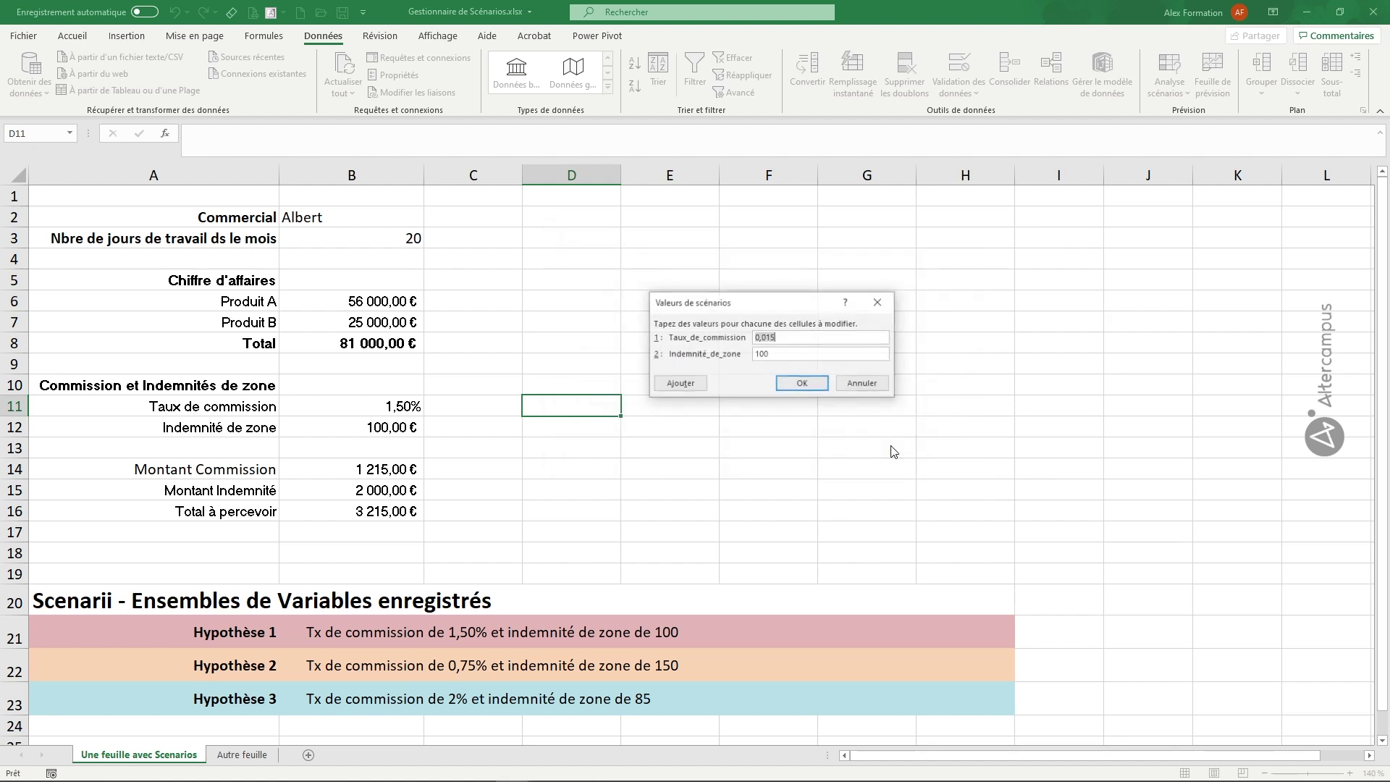
# Set Hypothèse 2's Taux_de_commission to 0,0075 and Indemnité_de_zone to 150, and save the scenario
pyautogui.click(767, 336)
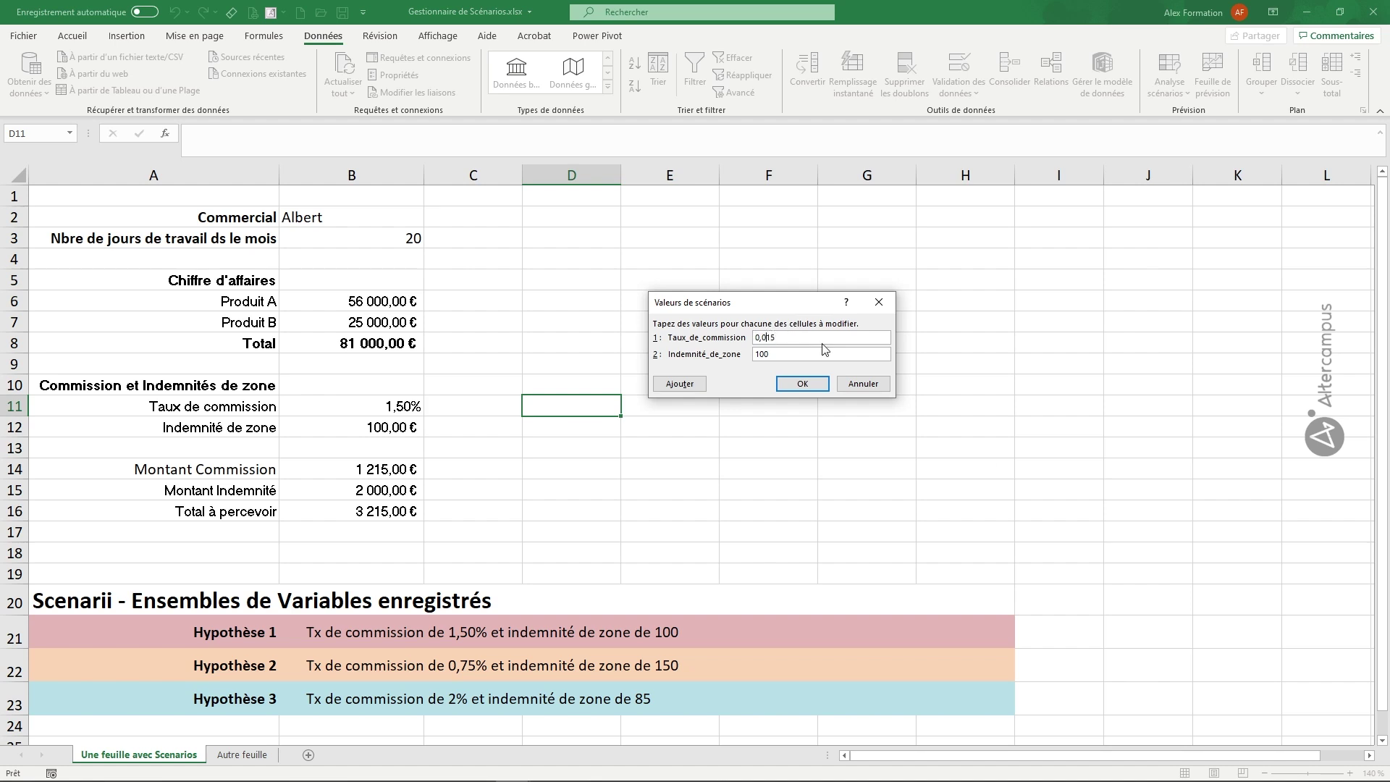
pyautogui.write('07')
pyautogui.moveTo(805, 351); pyautogui.dragTo(745, 353)
pyautogui.write('15')
pyautogui.click(804, 383)
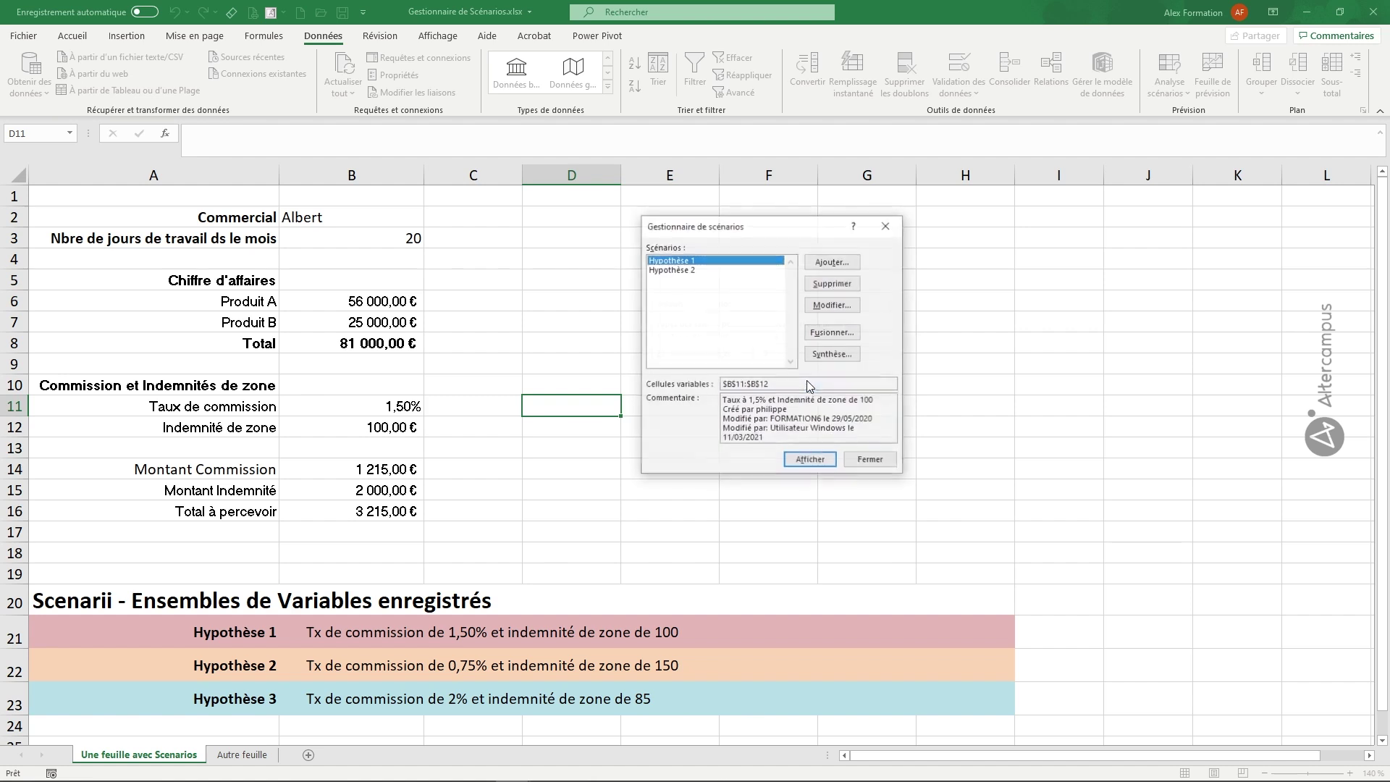
# Show scenario Hypothèse 2 on the sheet and select Hypothèse 1 in the scenario list
pyautogui.click(694, 274)
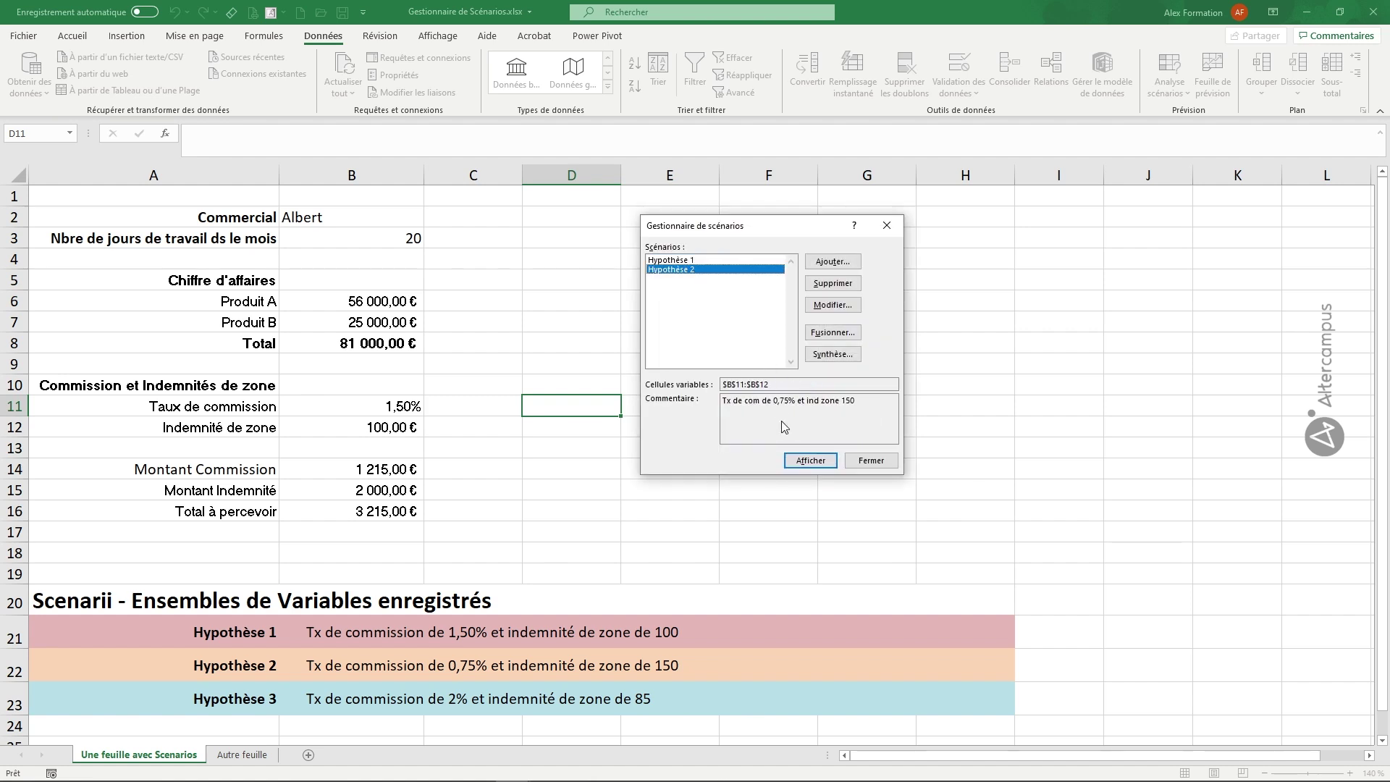
pyautogui.click(810, 461)
pyautogui.click(687, 261)
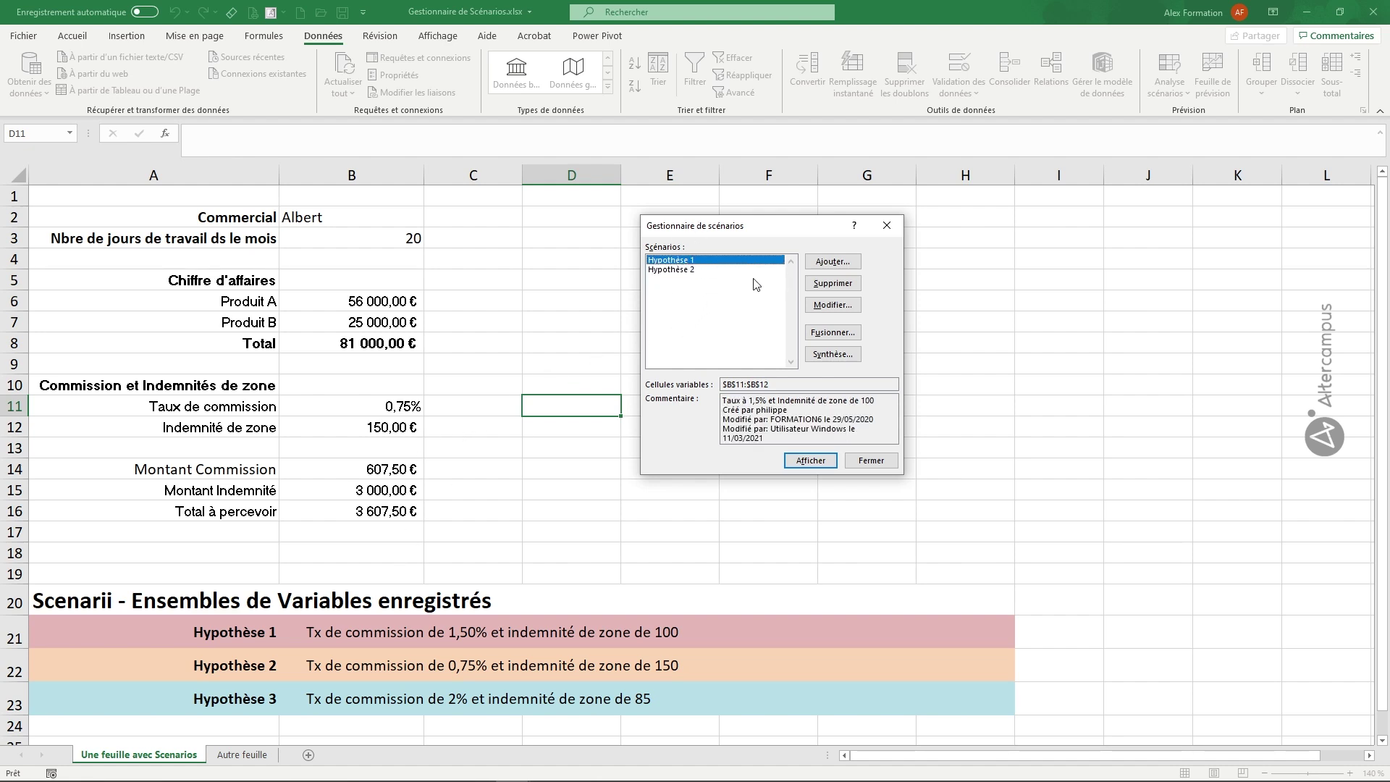
# Show scenario Hypothèse 1 on the sheet and add a scenario named Hypothèse 3 with changing cells B11:B12
pyautogui.click(807, 463)
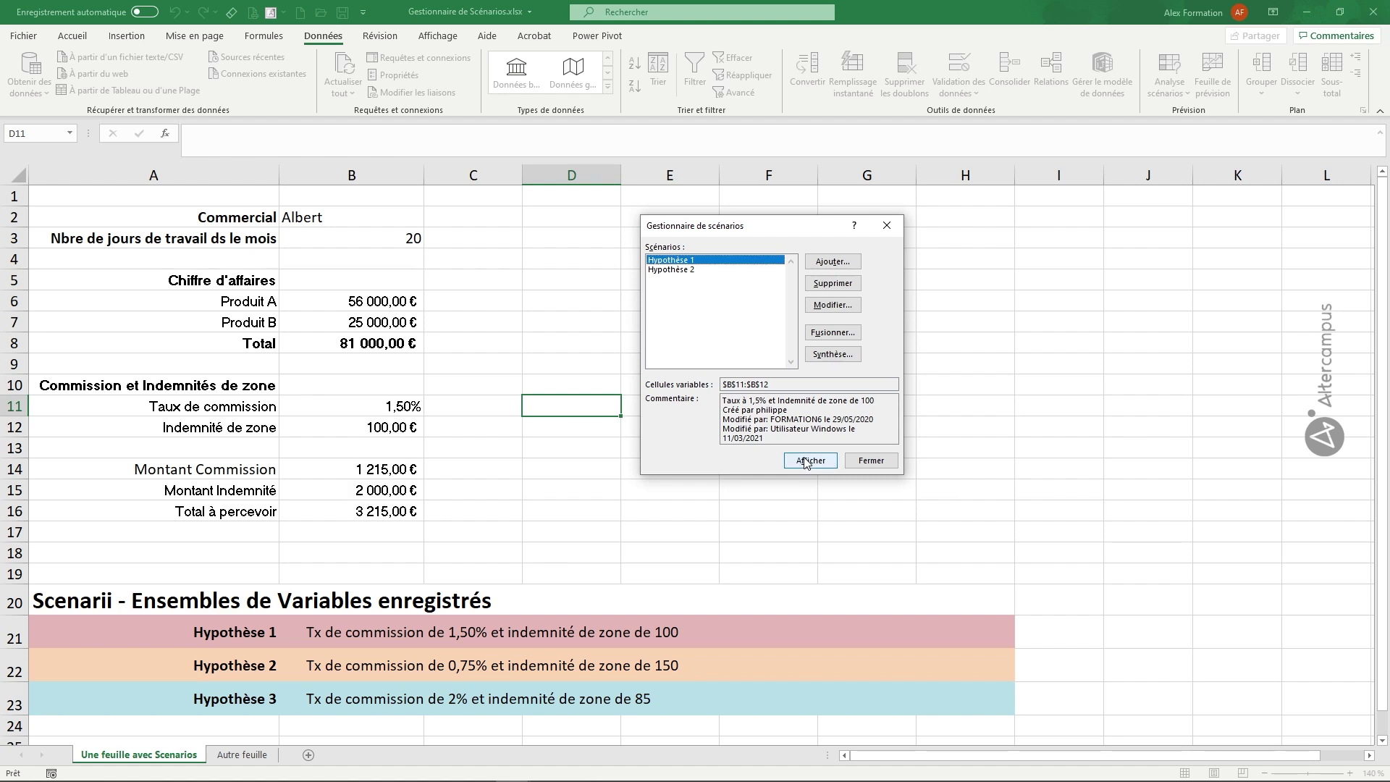
pyautogui.click(832, 261)
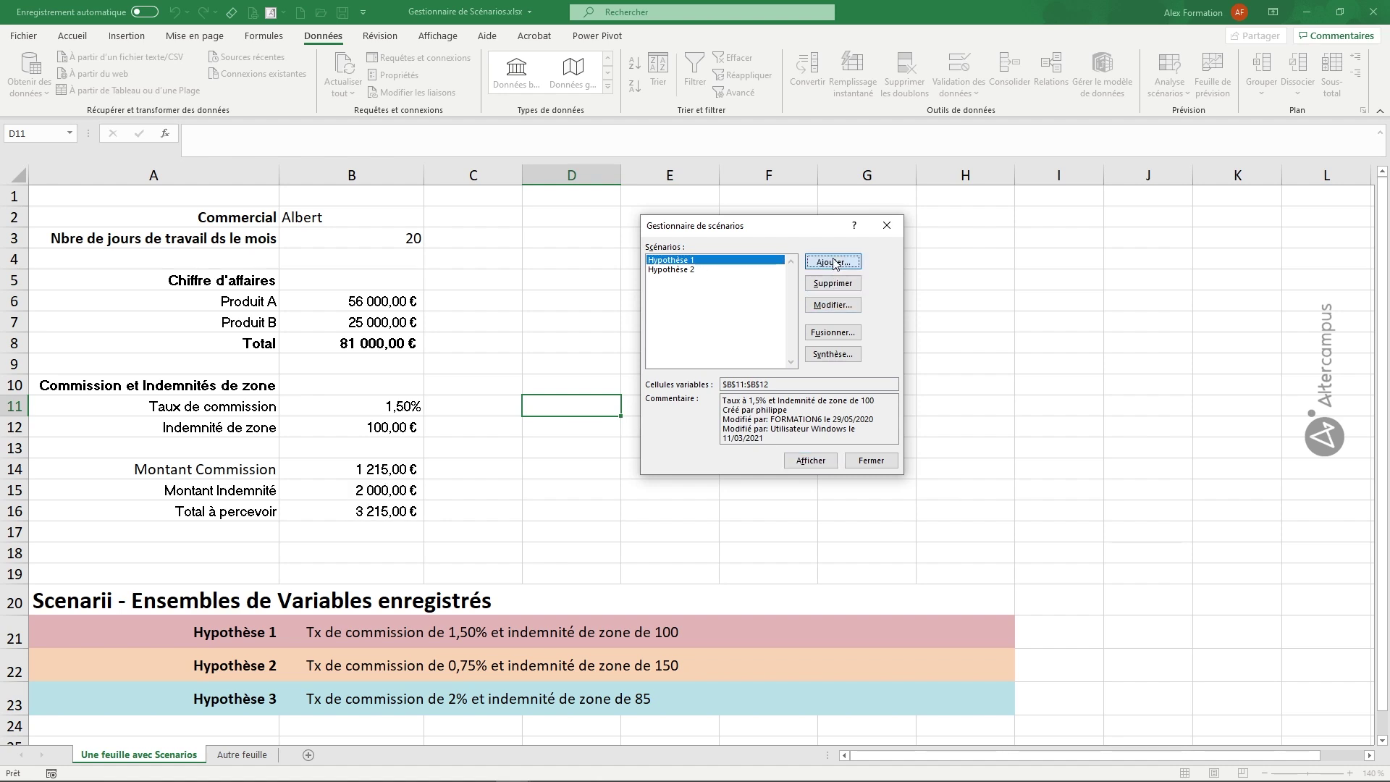
pyautogui.write('Hypothèse 3')
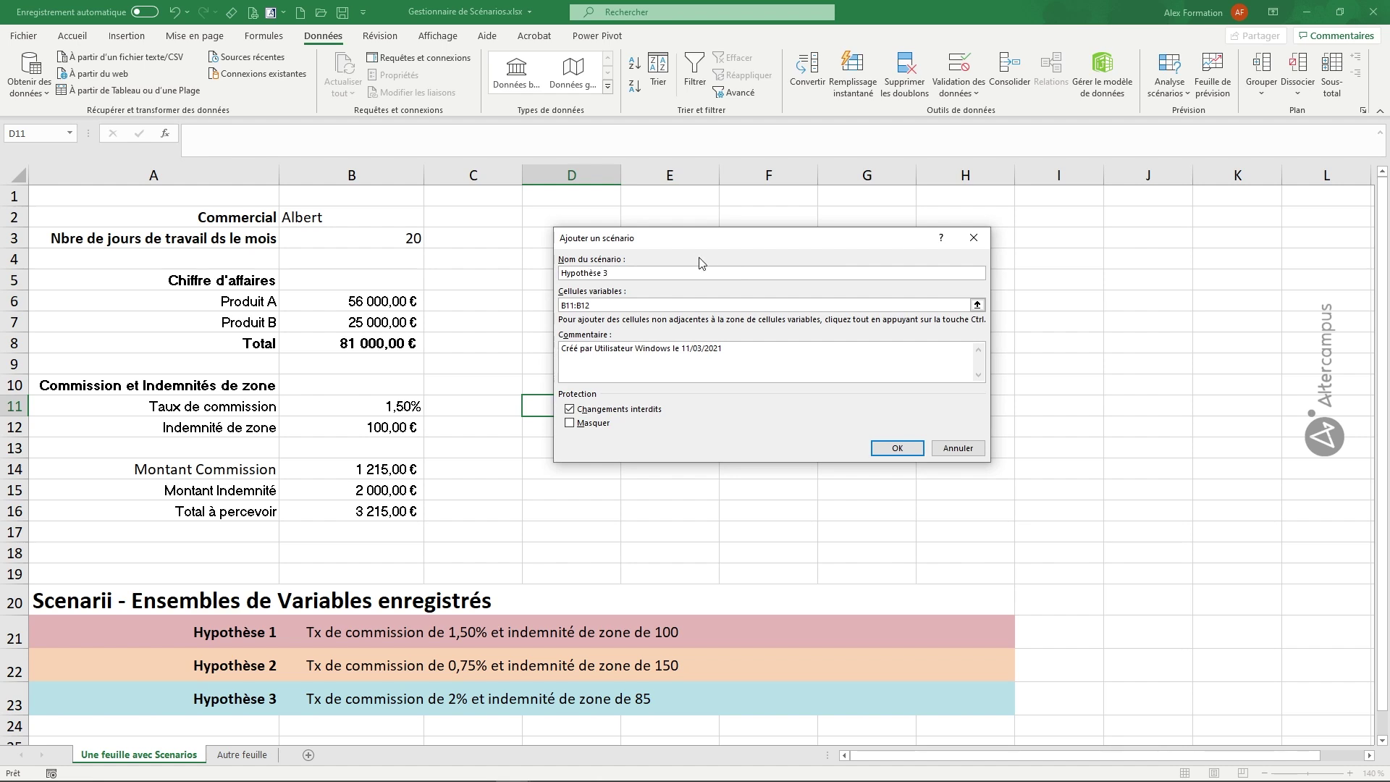
pyautogui.click(605, 305)
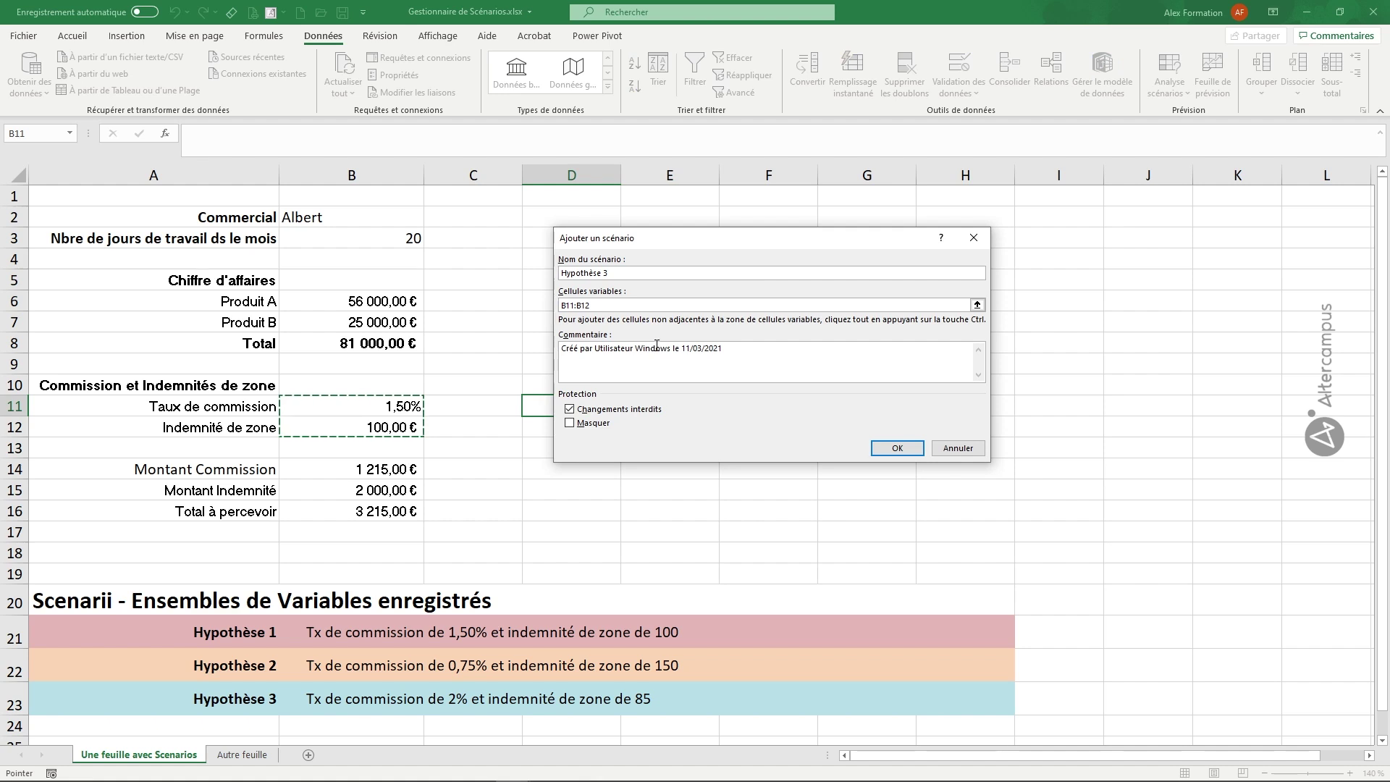
pyautogui.click(896, 449)
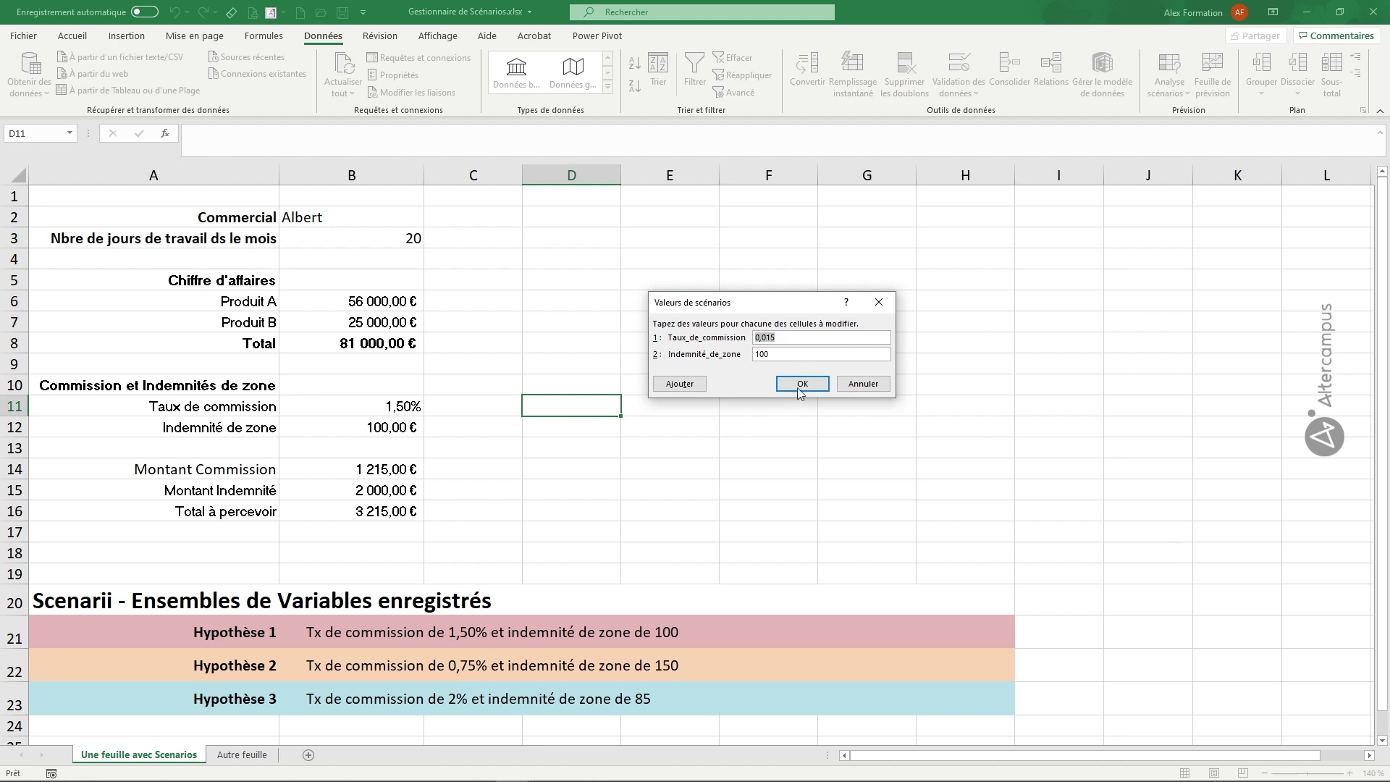
# Set Hypothèse 3's Taux_de_commission to 0,02 and Indemnité_de_zone to 85, save the scenario and close the Scenario Manager
pyautogui.click(780, 338)
pyautogui.moveTo(767, 338); pyautogui.dragTo(795, 337)
pyautogui.write('2')
pyautogui.doubleClick(767, 355)
pyautogui.write('85')
pyautogui.click(805, 383)
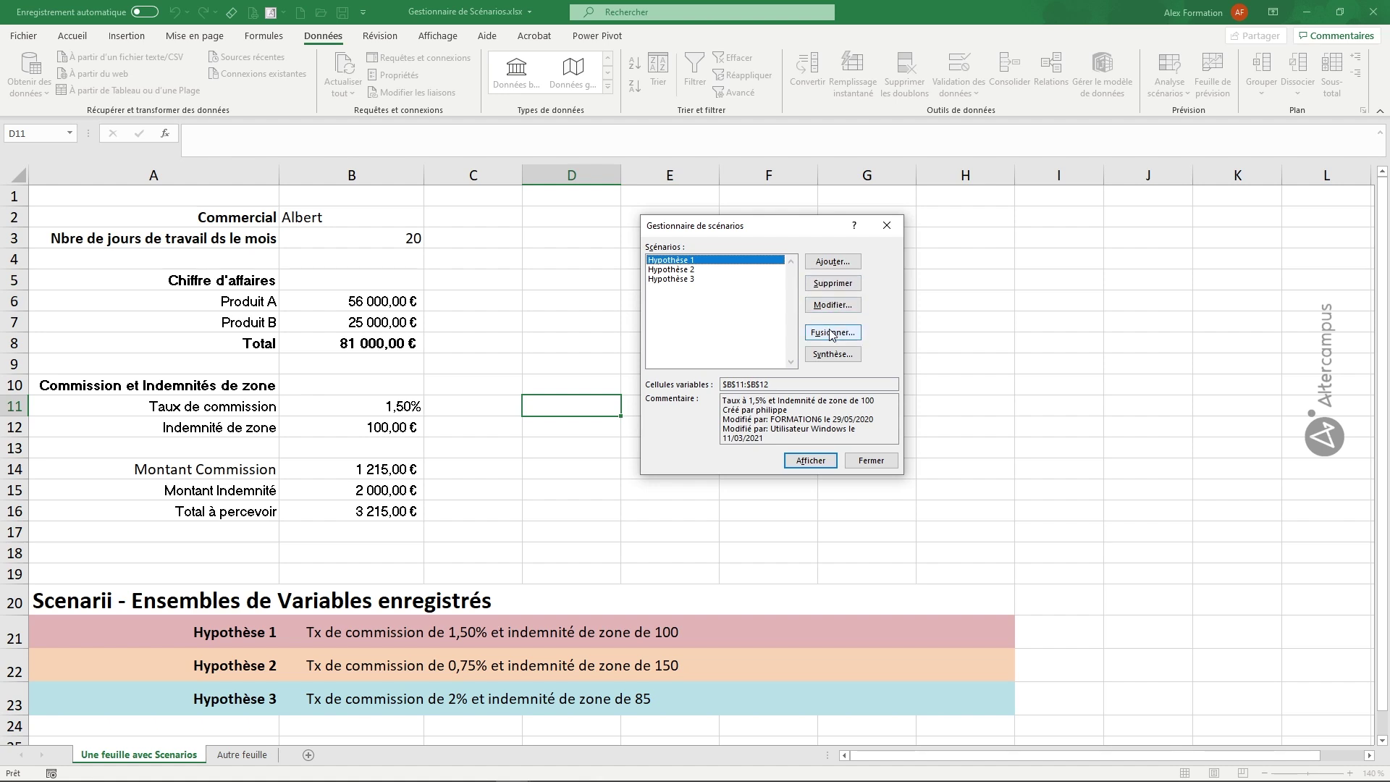
pyautogui.click(868, 461)
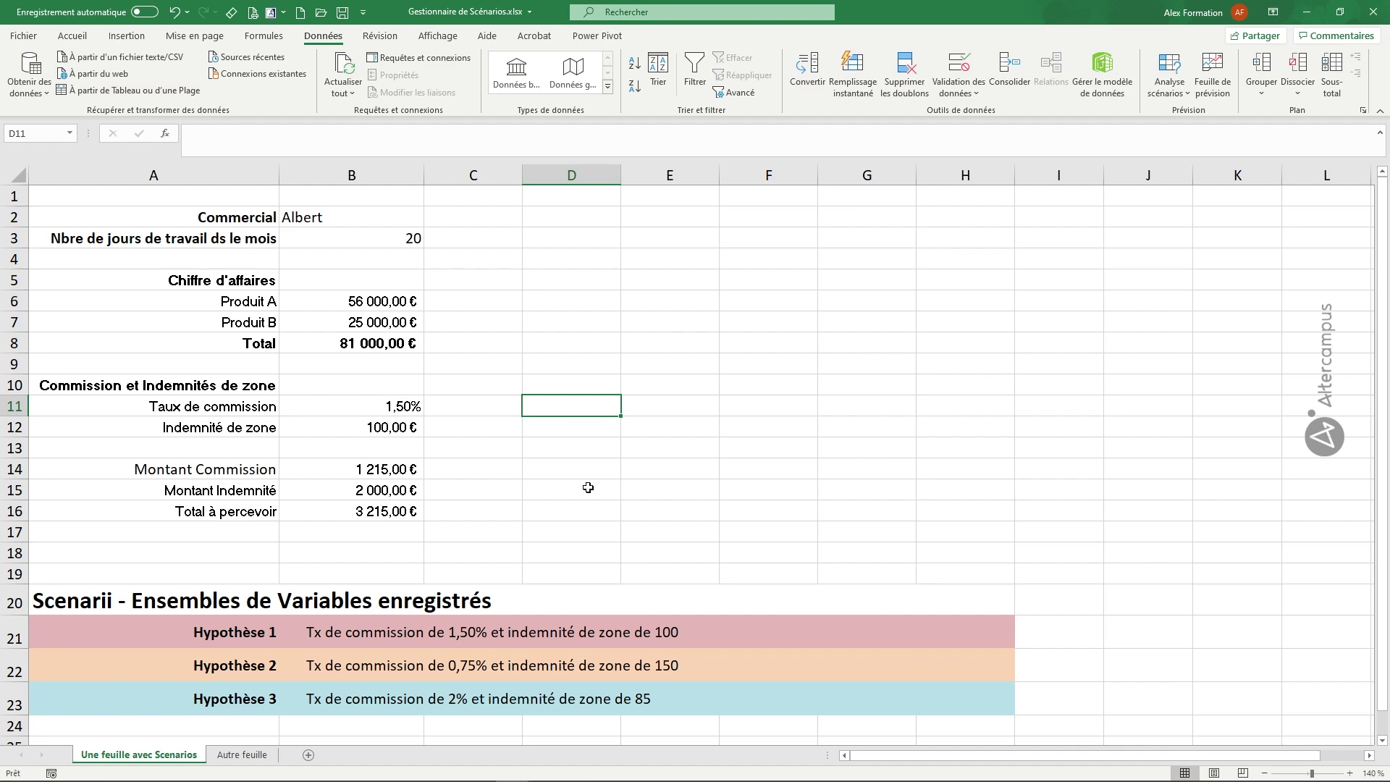
# Examine the data on the Autre feuille sheet and the scenarios stored there in the Scenario Manager
pyautogui.click(255, 755)
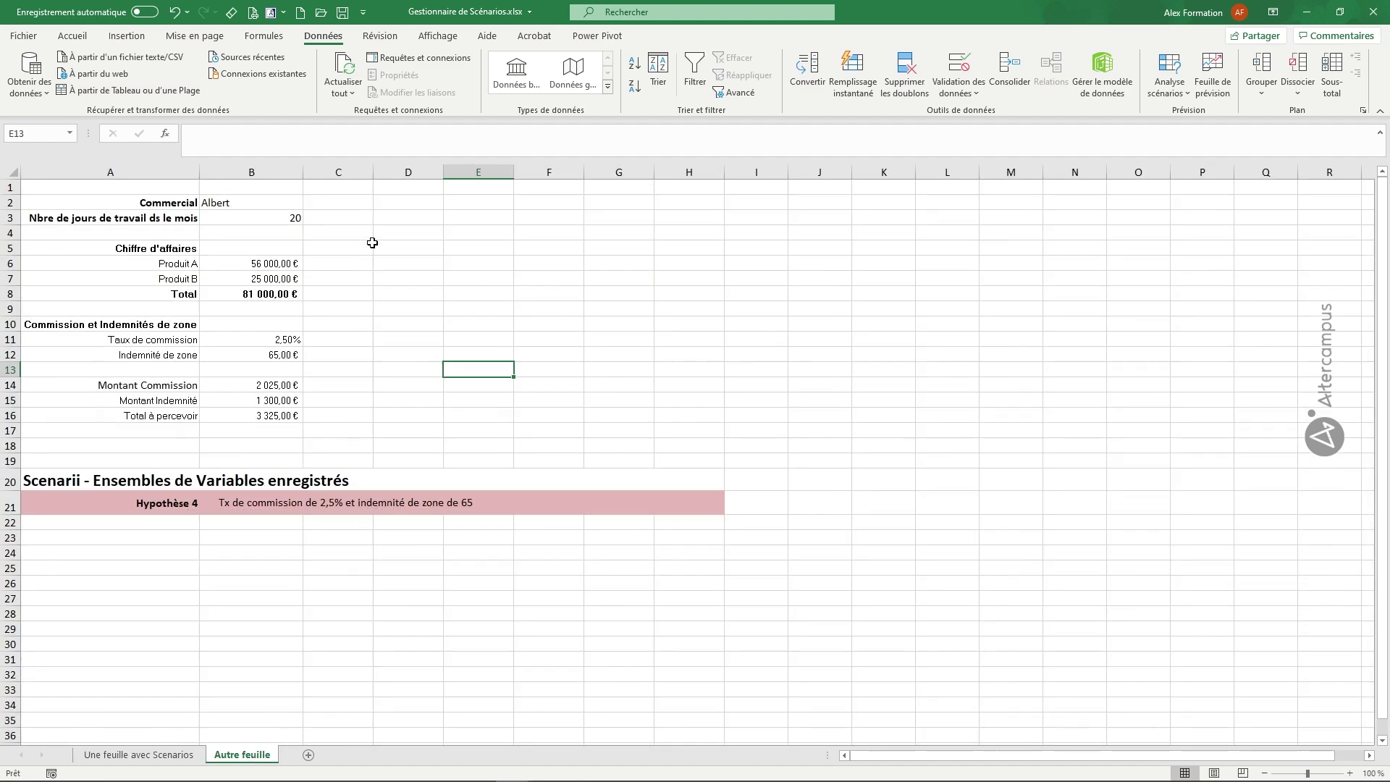
pyautogui.click(1350, 773)
pyautogui.click(1350, 773)
pyautogui.click(1350, 773)
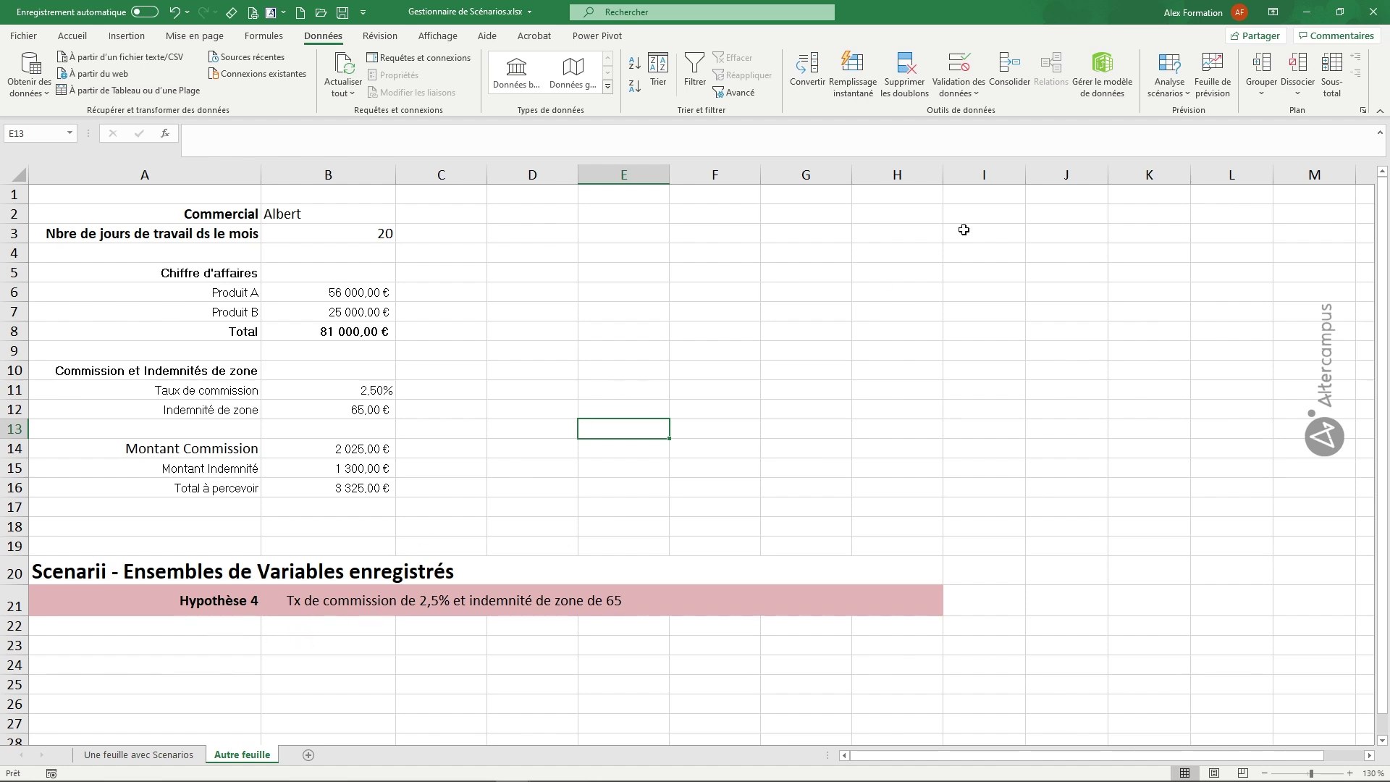
pyautogui.click(1167, 91)
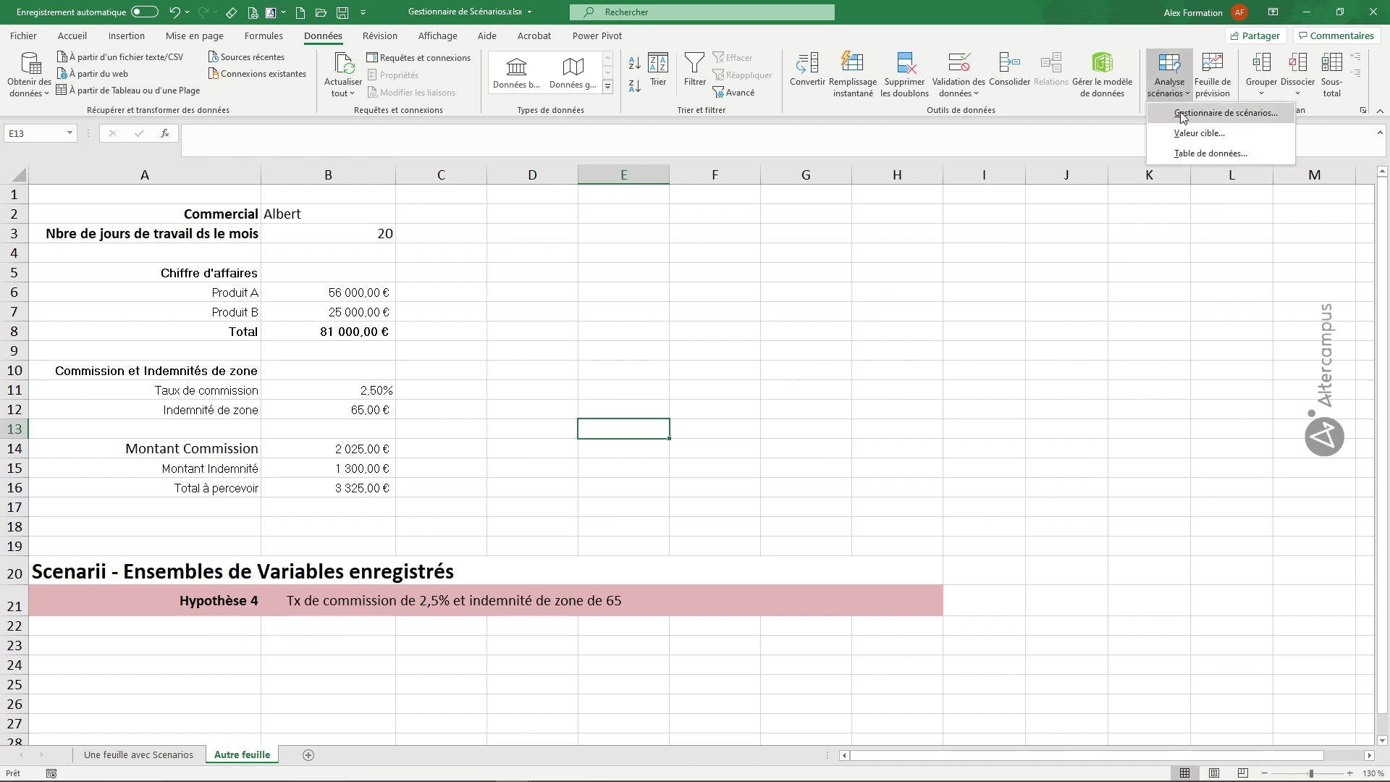
pyautogui.click(1181, 115)
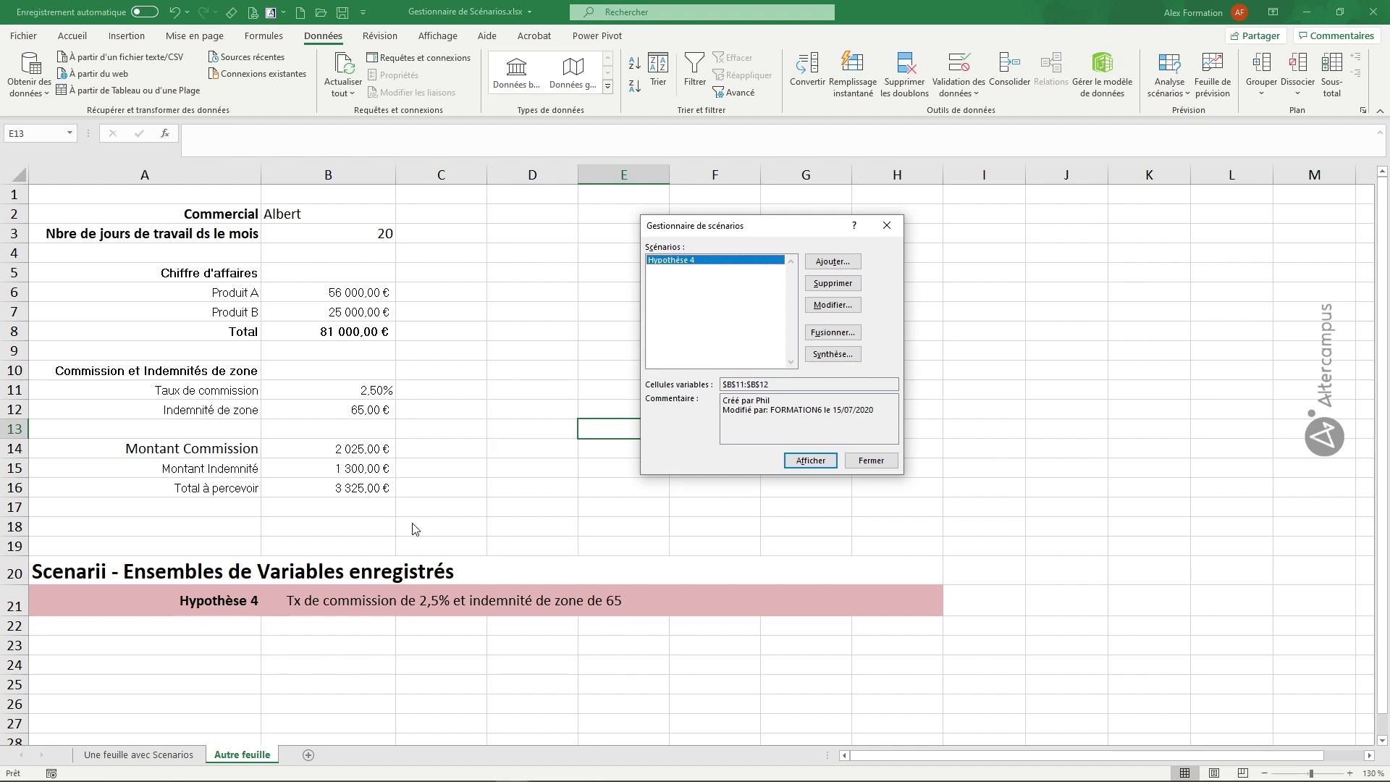
pyautogui.click(871, 460)
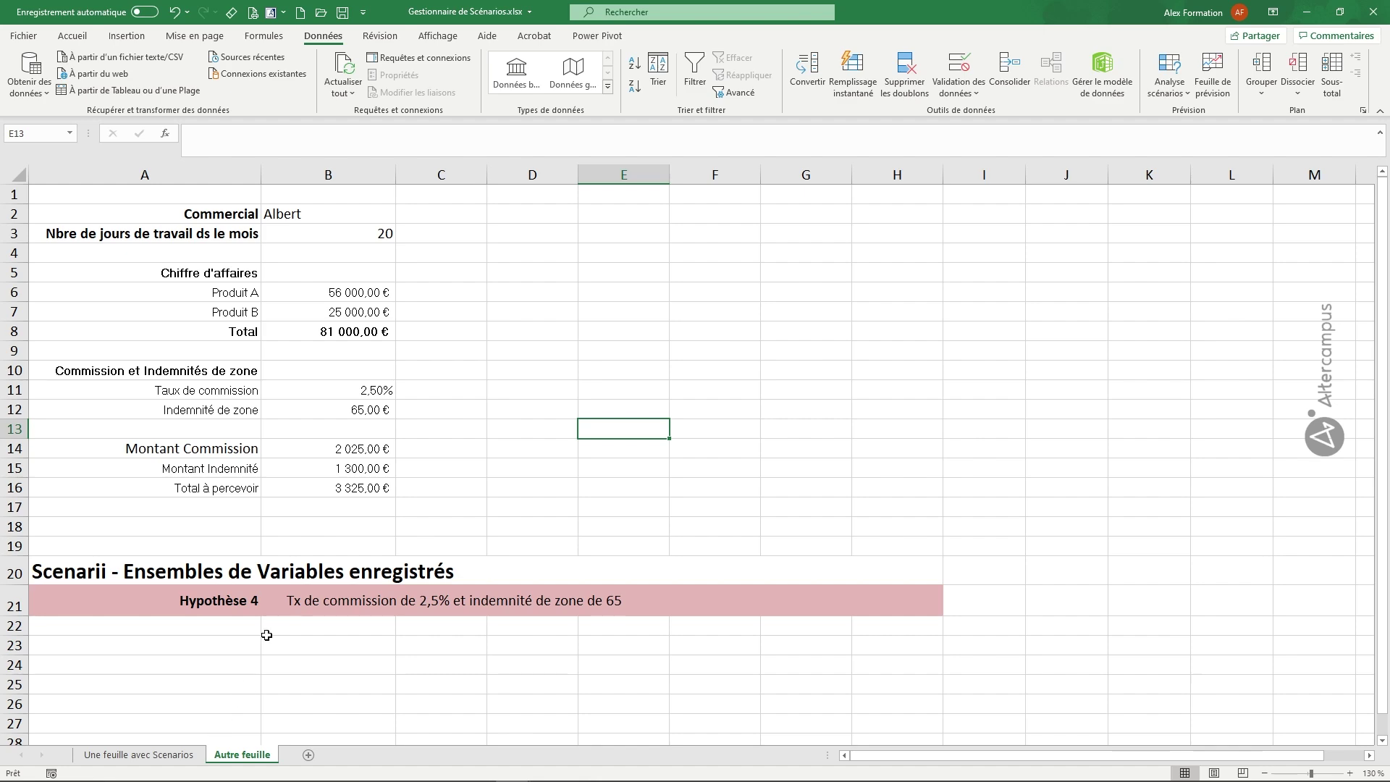
# Merge the scenarios of Autre feuille from Gestionnaire de Scénarios.xlsx into the sheet Une feuille avec Scenarios
pyautogui.click(158, 753)
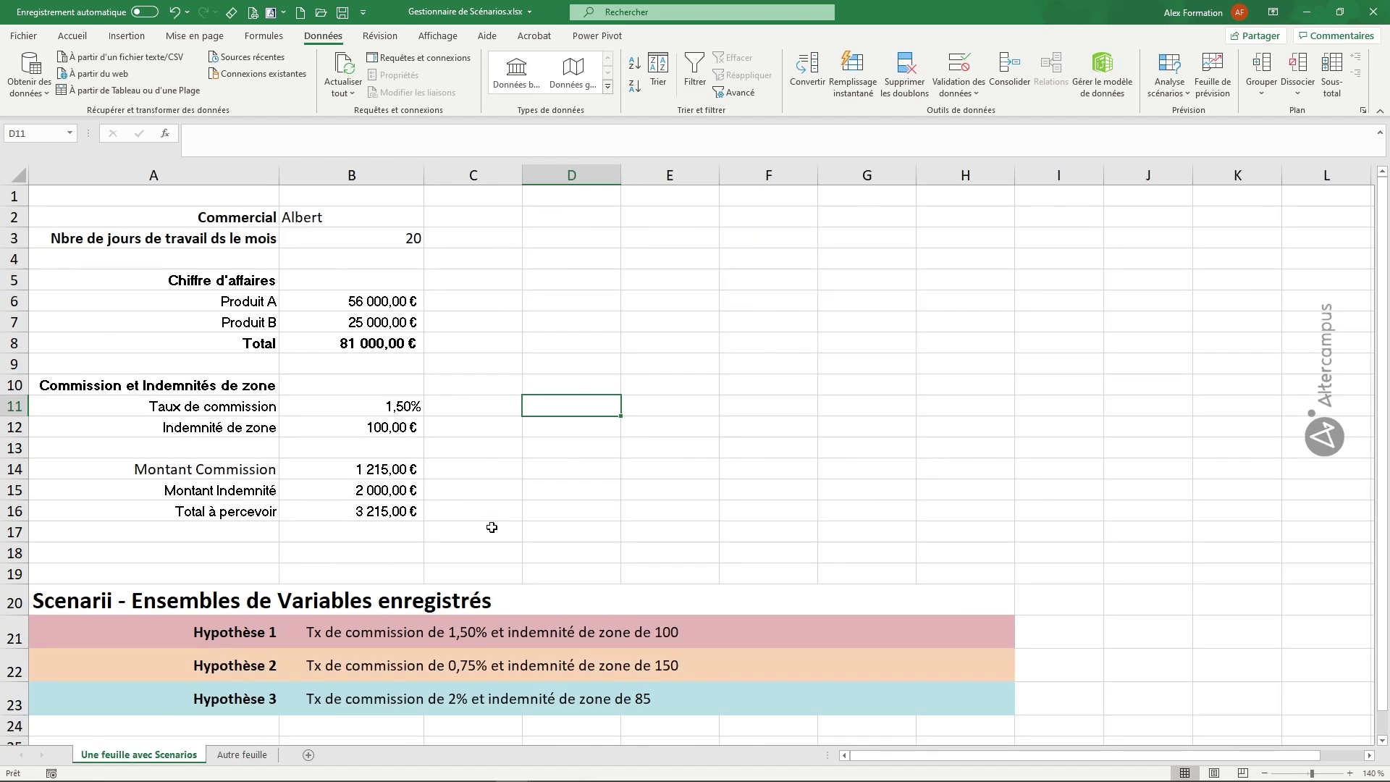
pyautogui.click(1177, 89)
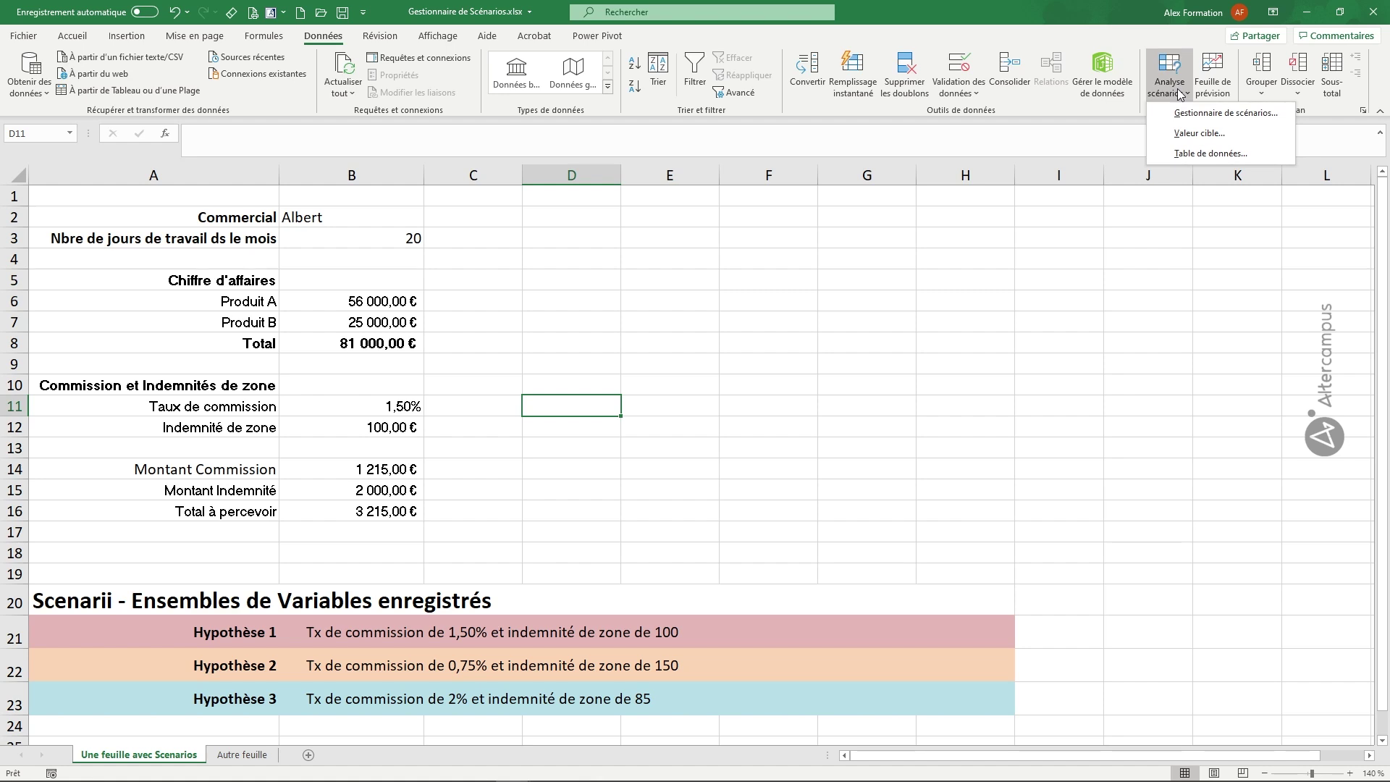
pyautogui.click(1198, 113)
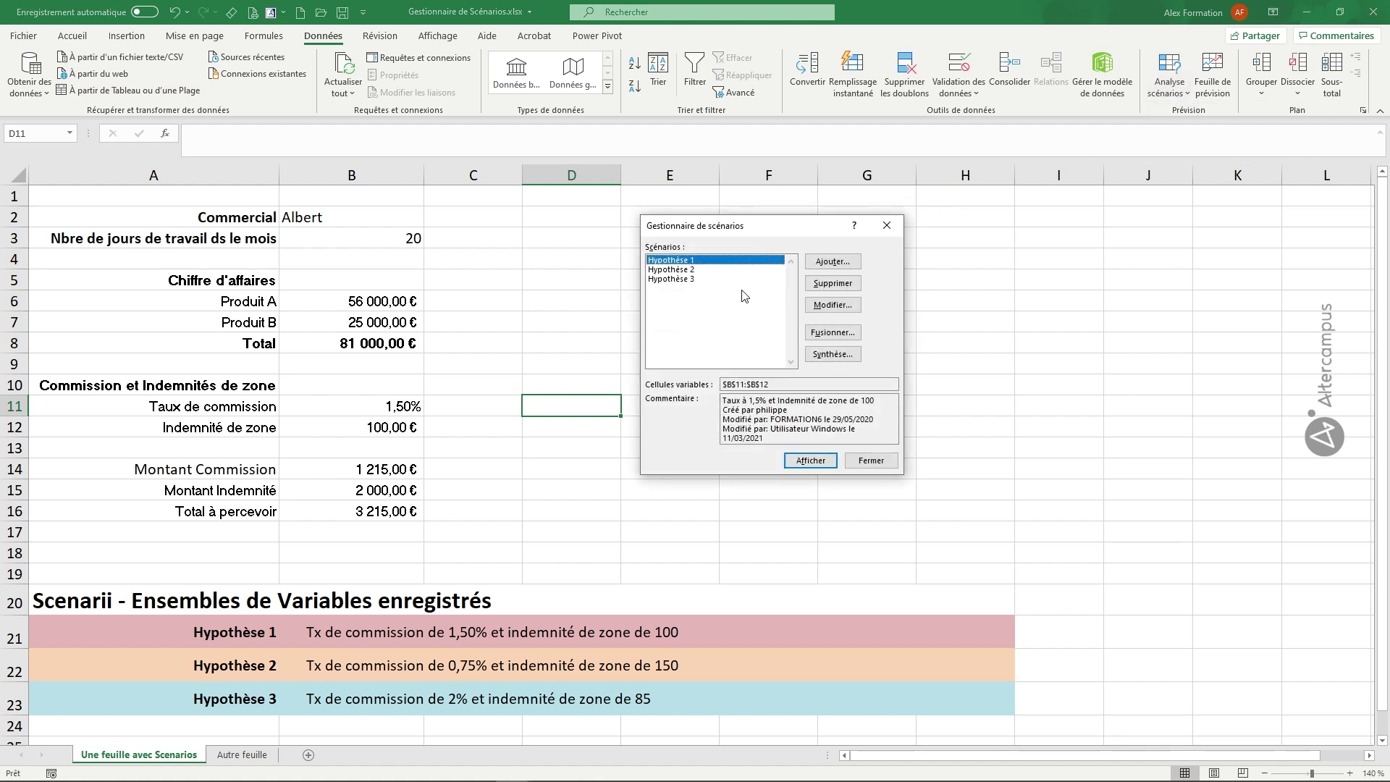
pyautogui.click(831, 332)
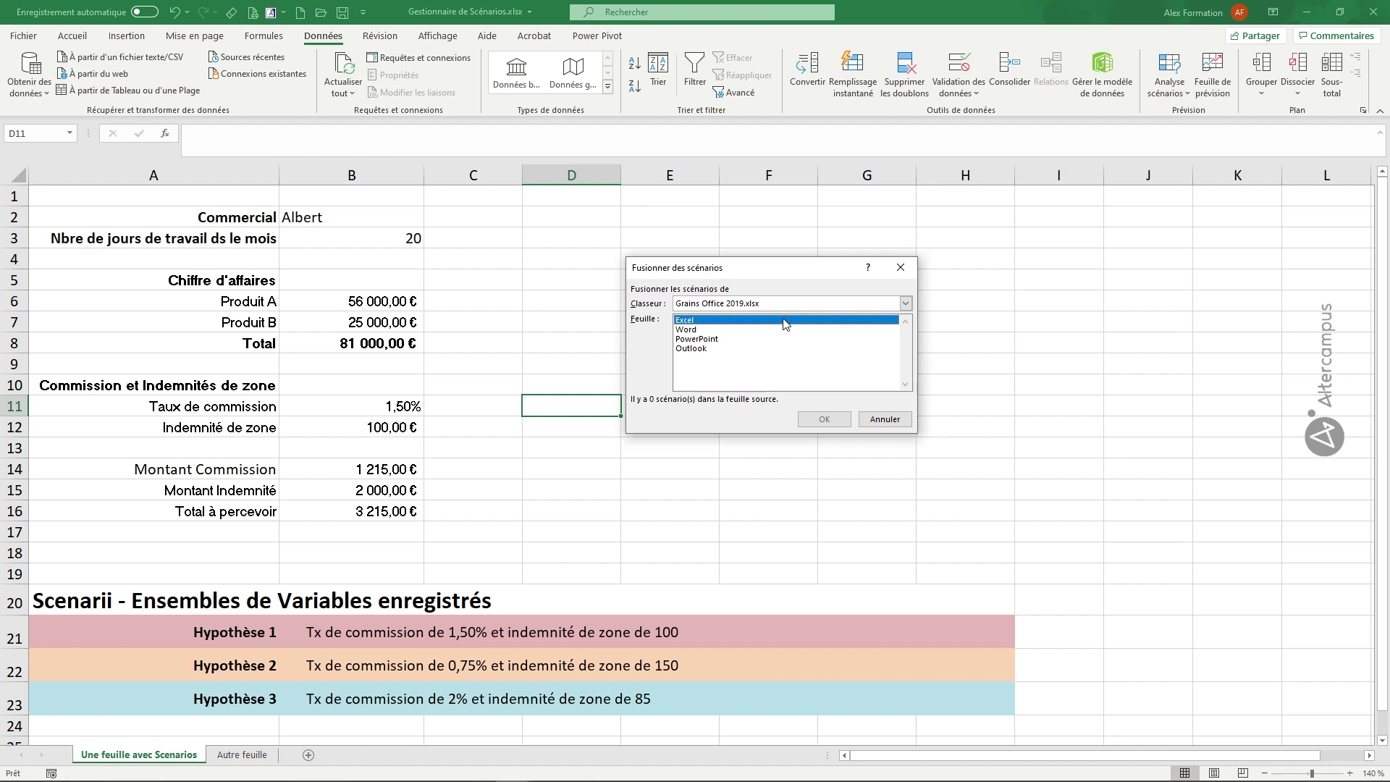
pyautogui.click(906, 303)
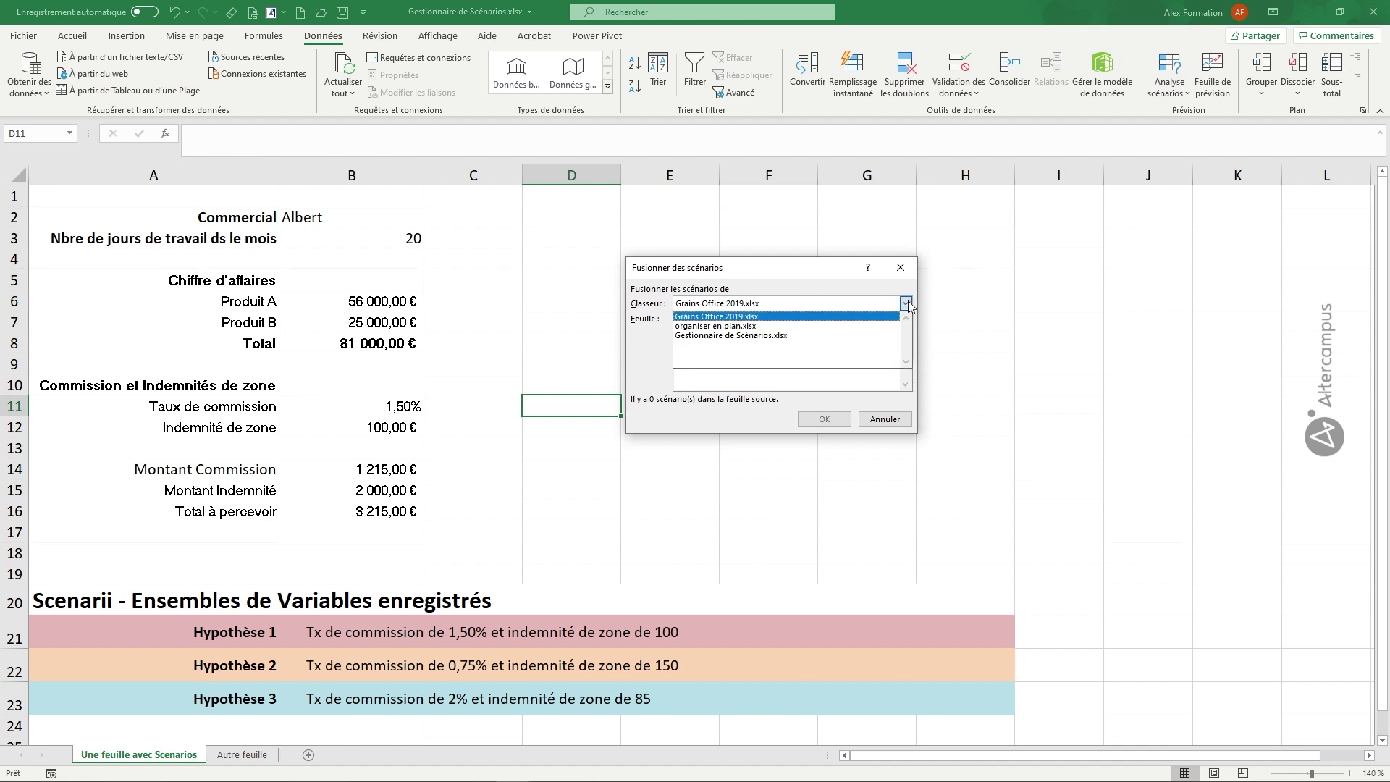
pyautogui.click(787, 335)
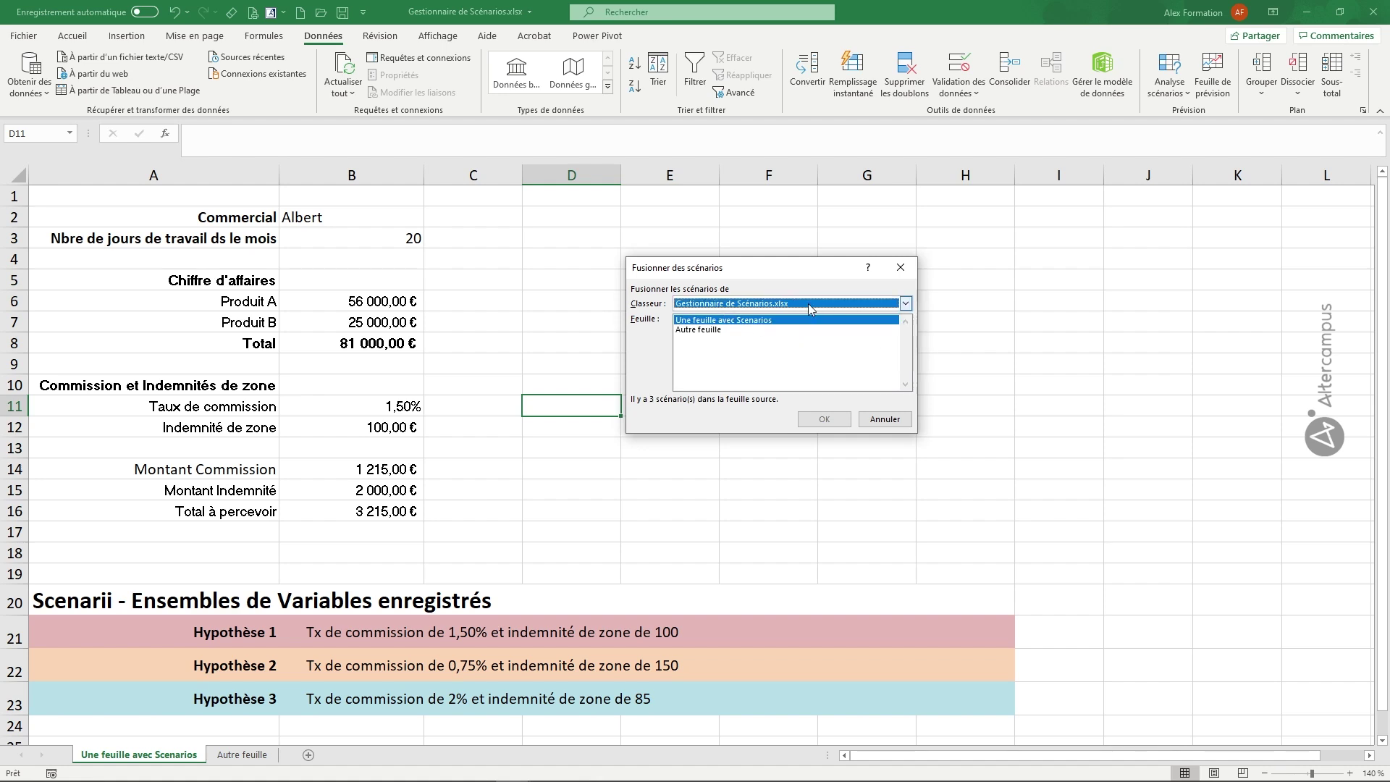
pyautogui.click(687, 333)
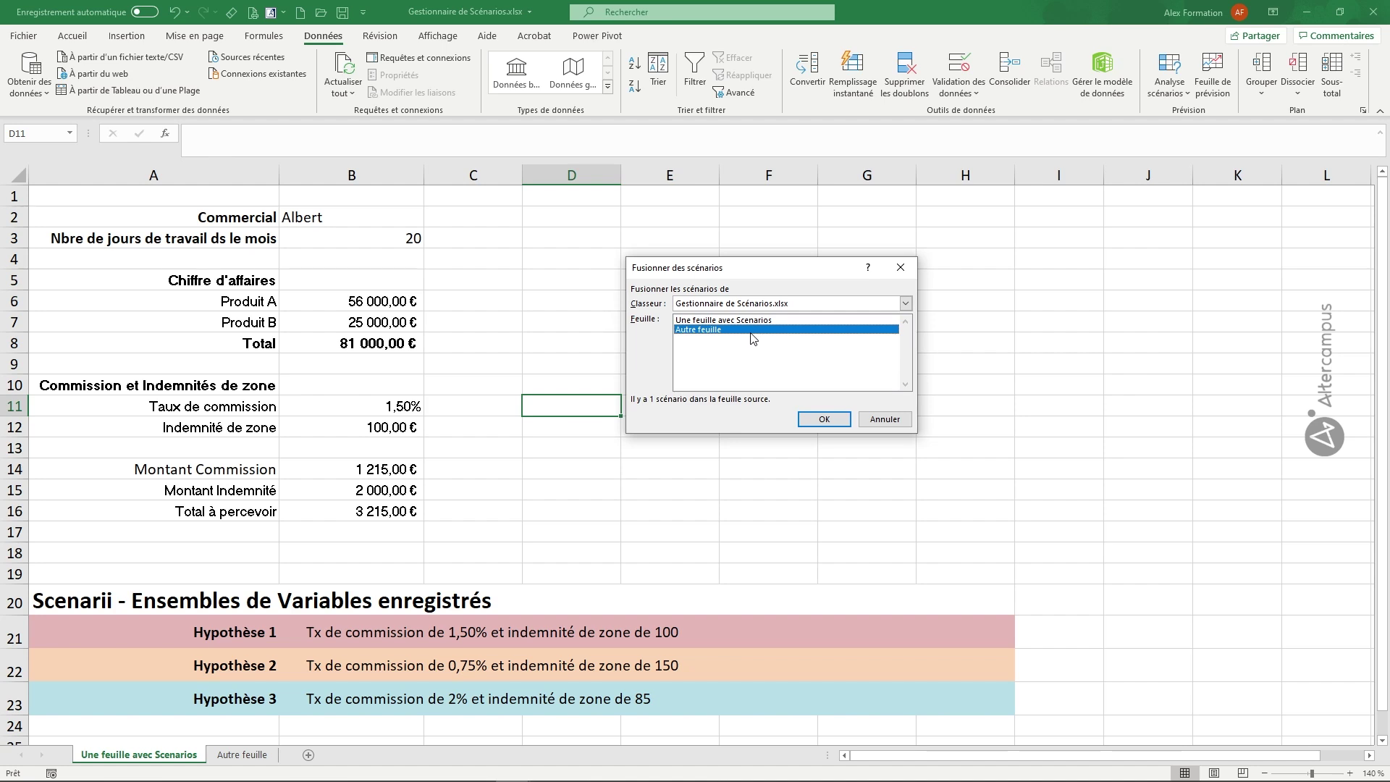
pyautogui.click(824, 421)
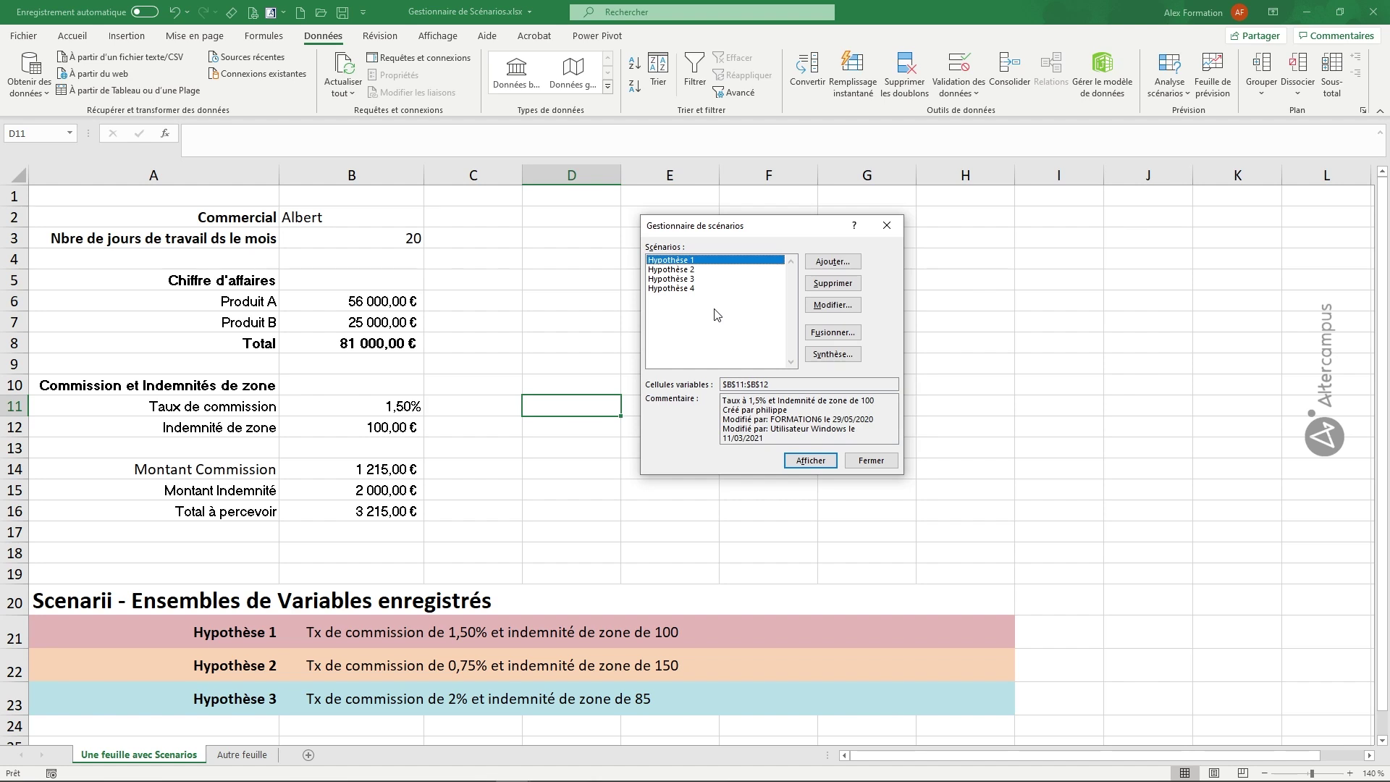
# Show the merged scenario Hypothèse 4 on the sheet and close the Scenario Manager
pyautogui.click(695, 289)
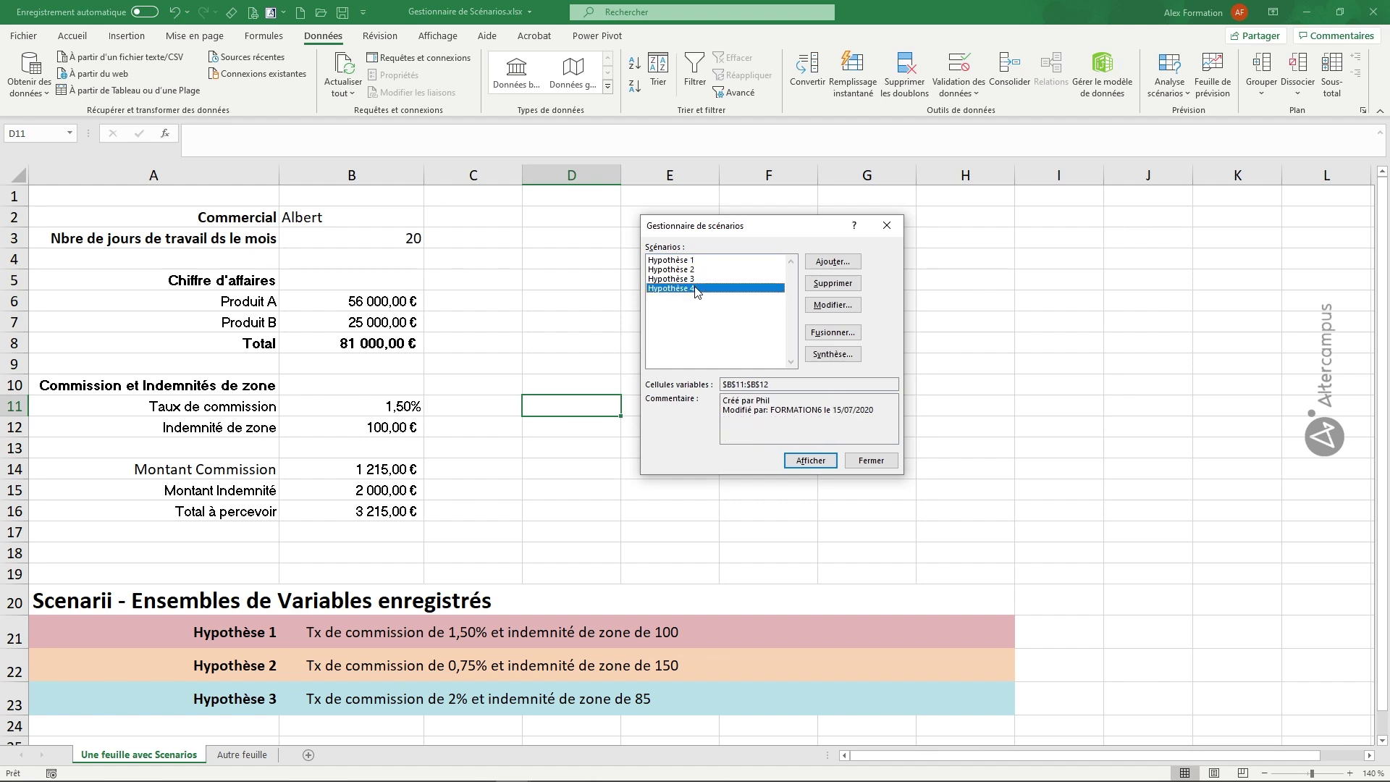
pyautogui.click(817, 461)
pyautogui.click(862, 459)
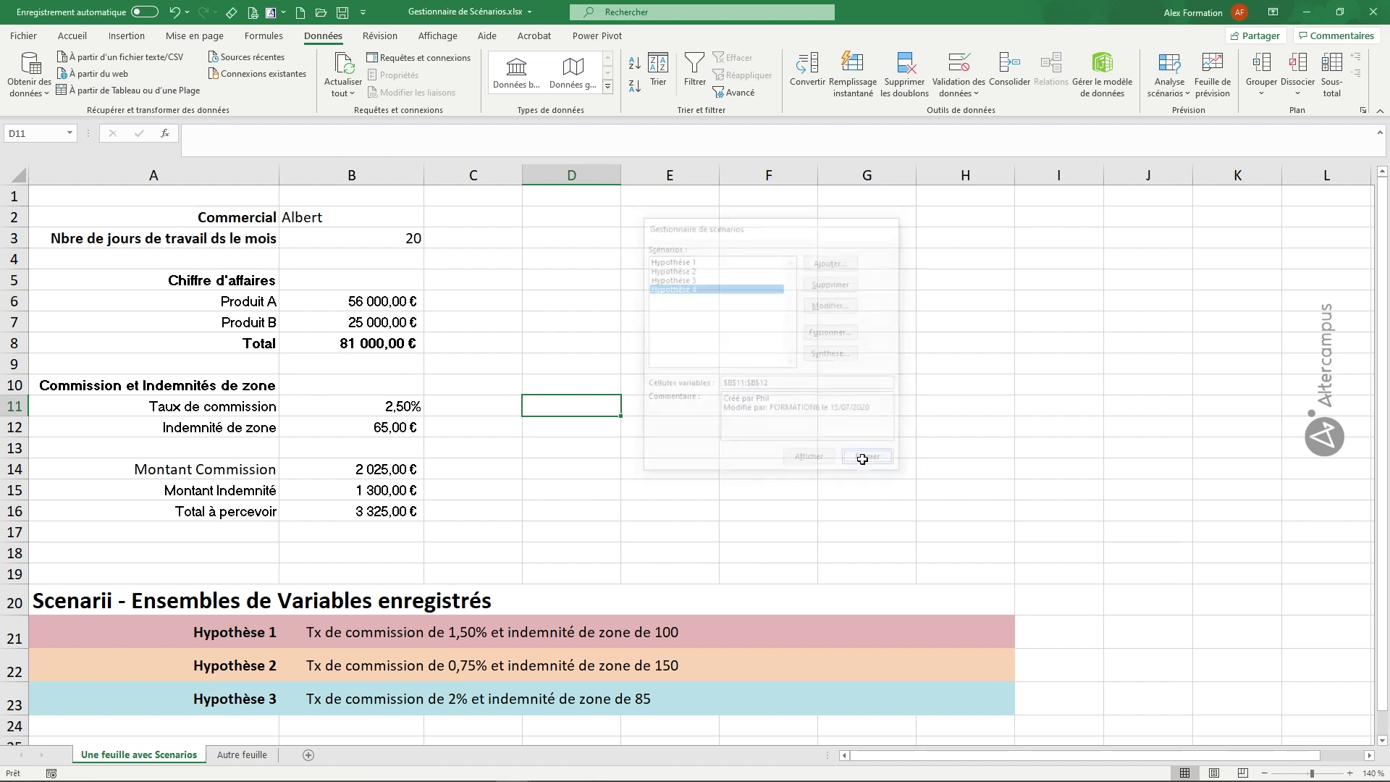
# Set the Taux de commission in B11 to 5% and the Indemnité de zone in B12 to 10
pyautogui.click(399, 406)
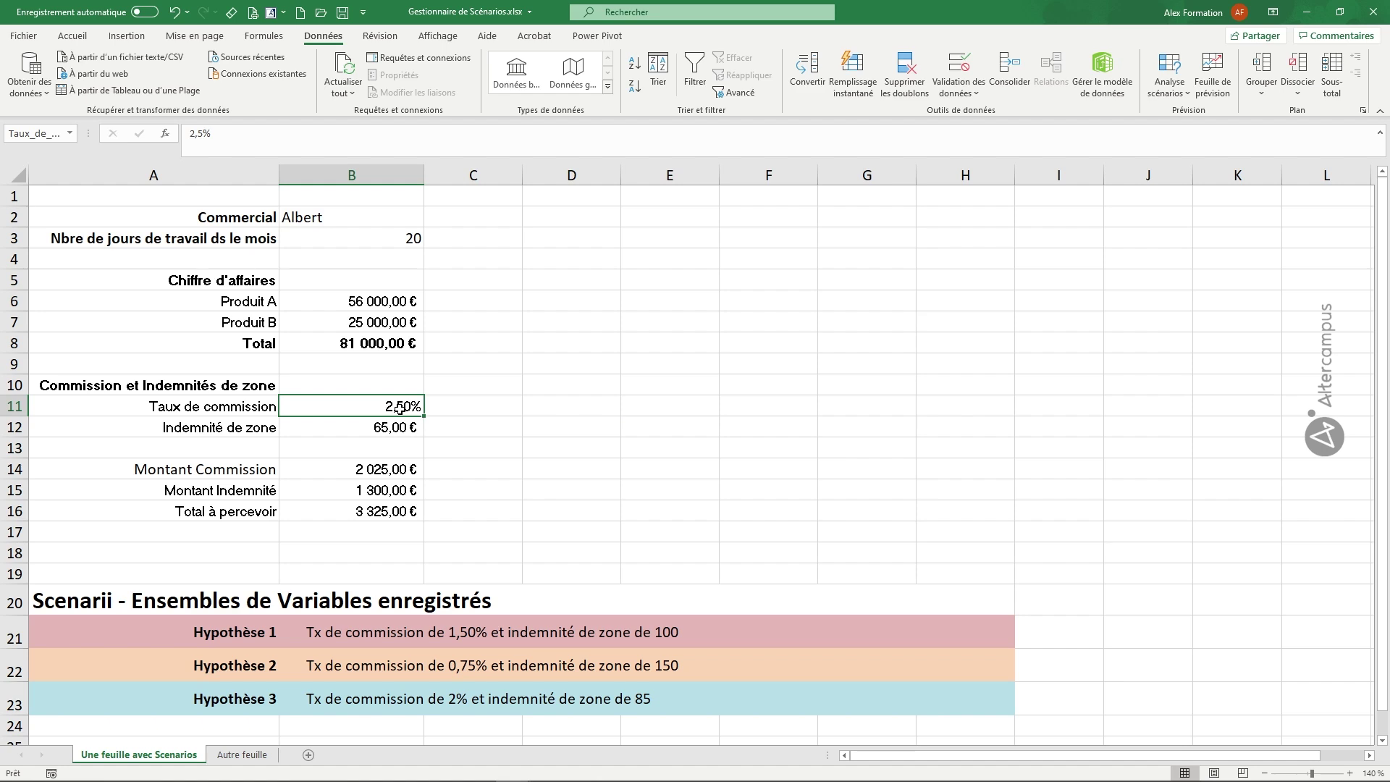
pyautogui.write('5')
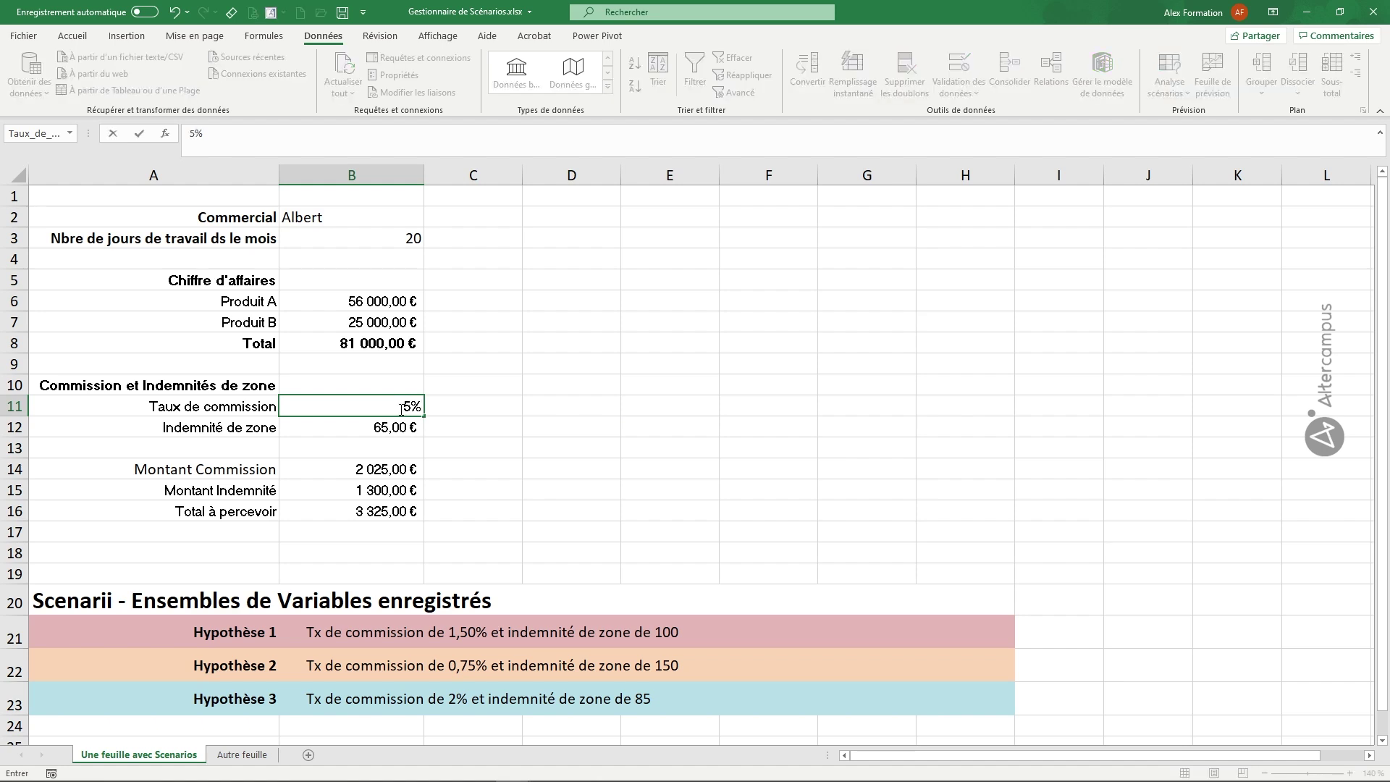
pyautogui.press('Return')
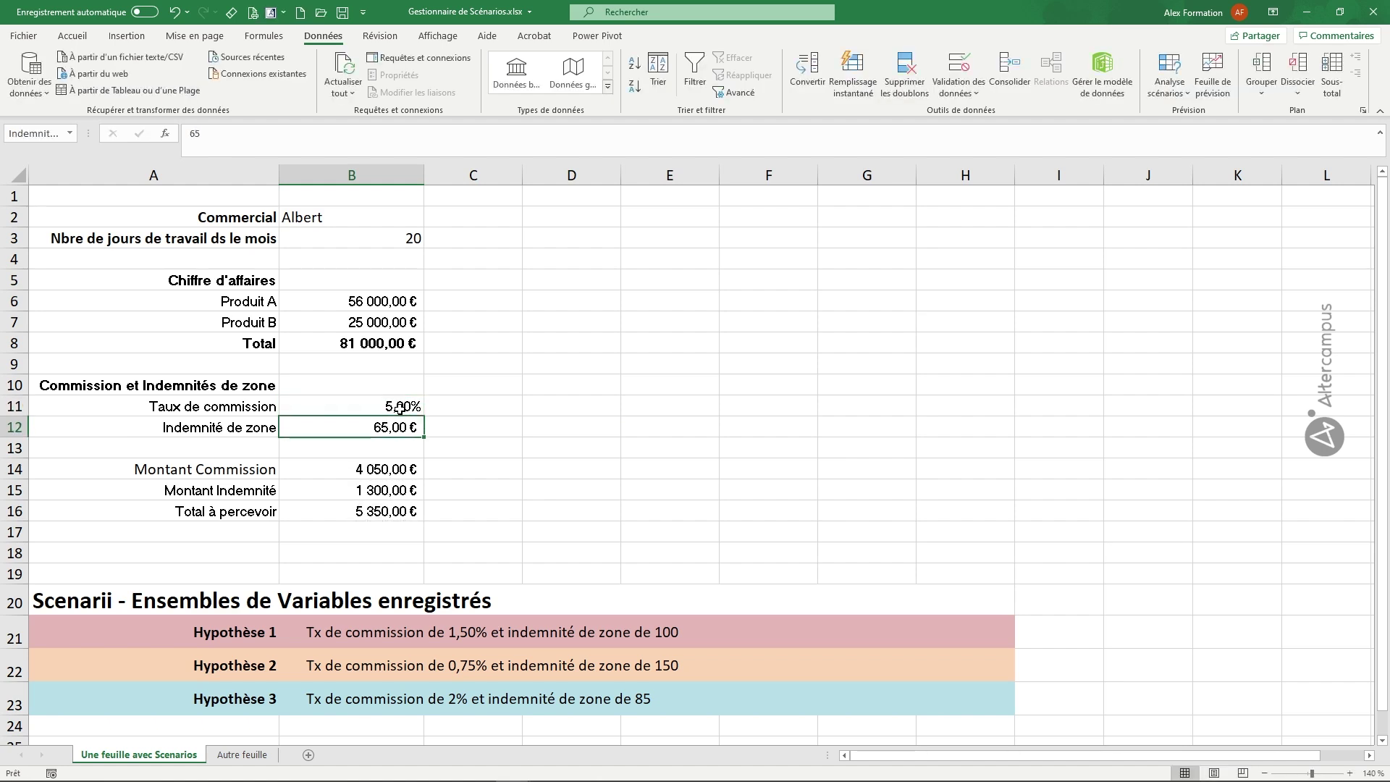
pyautogui.write('10')
pyautogui.press('Return')
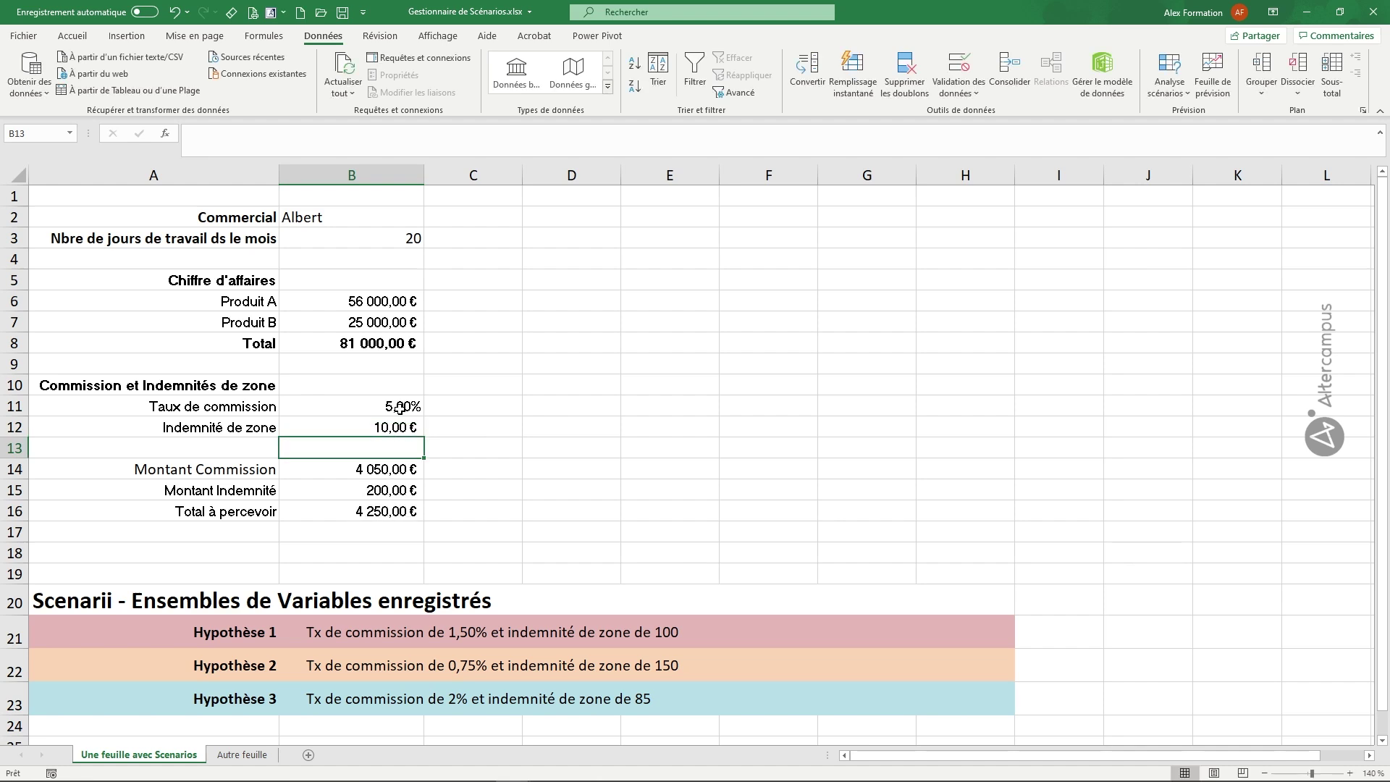
pyautogui.click(511, 409)
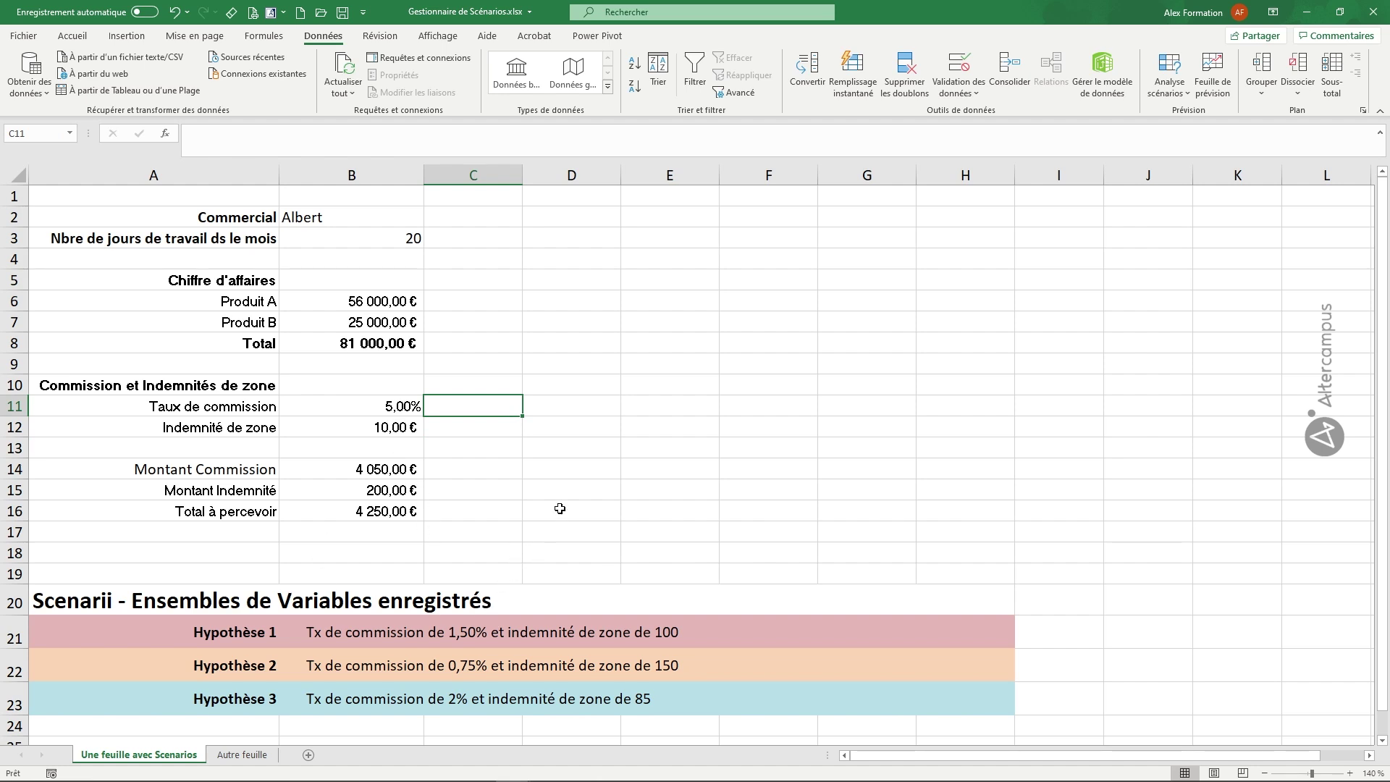
# Create a Synthèse de scenarios report of all stored scenarios with B14:B16 as the result cells
pyautogui.click(1163, 84)
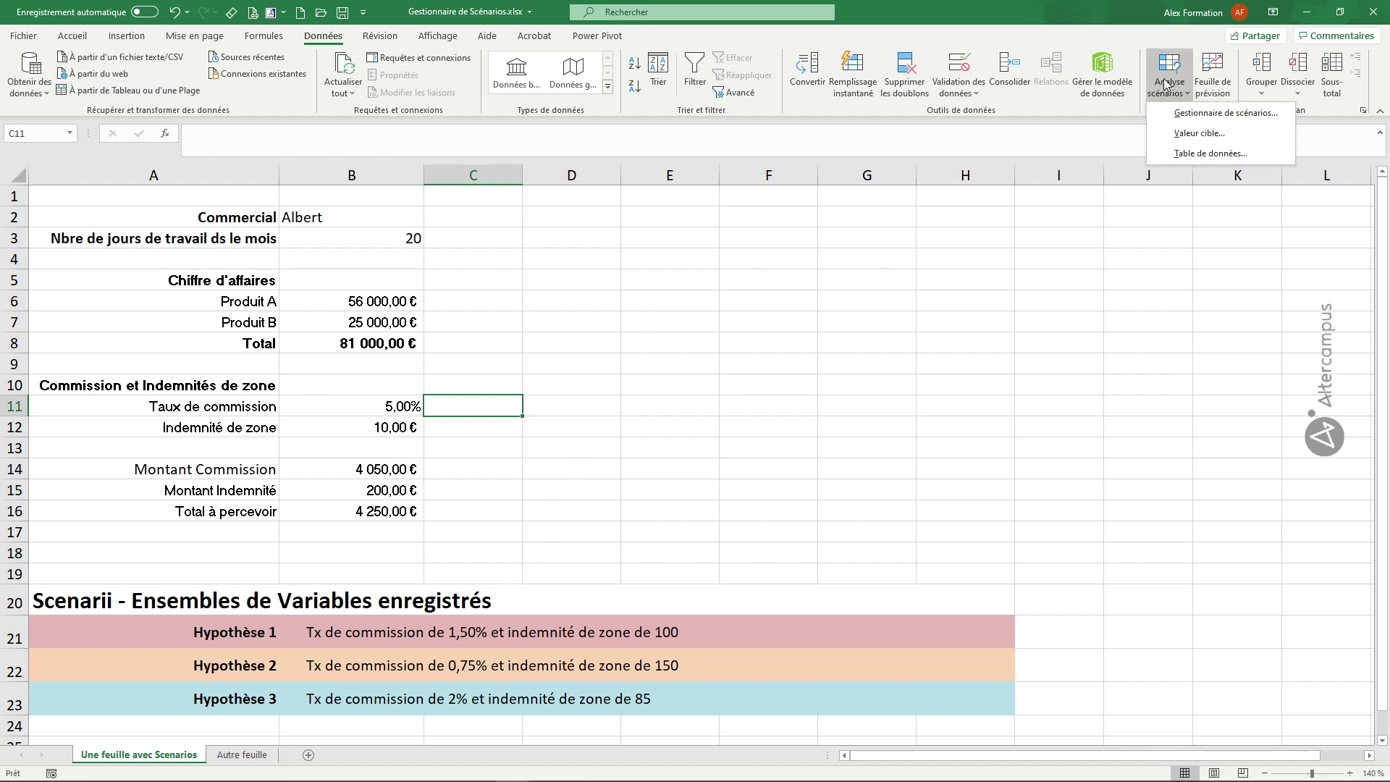
pyautogui.click(1190, 114)
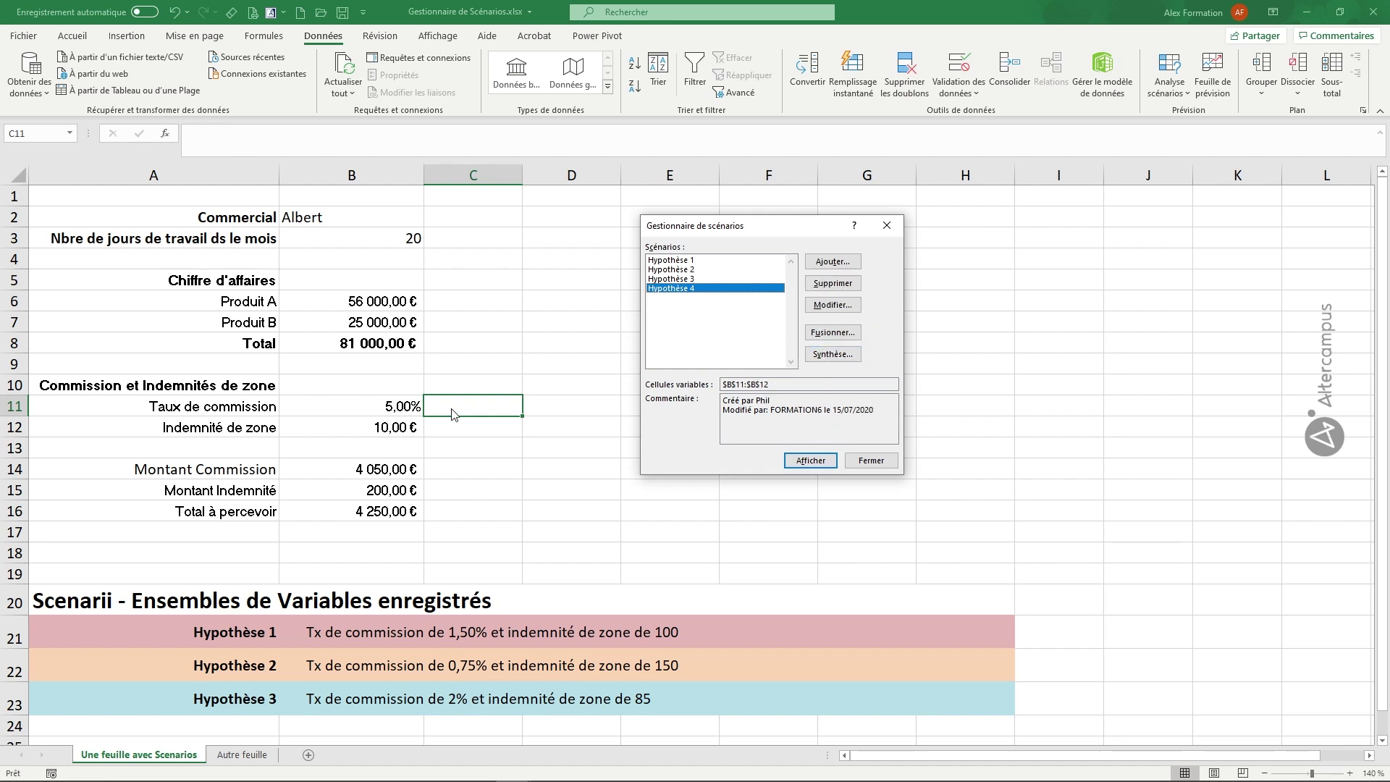
pyautogui.click(832, 354)
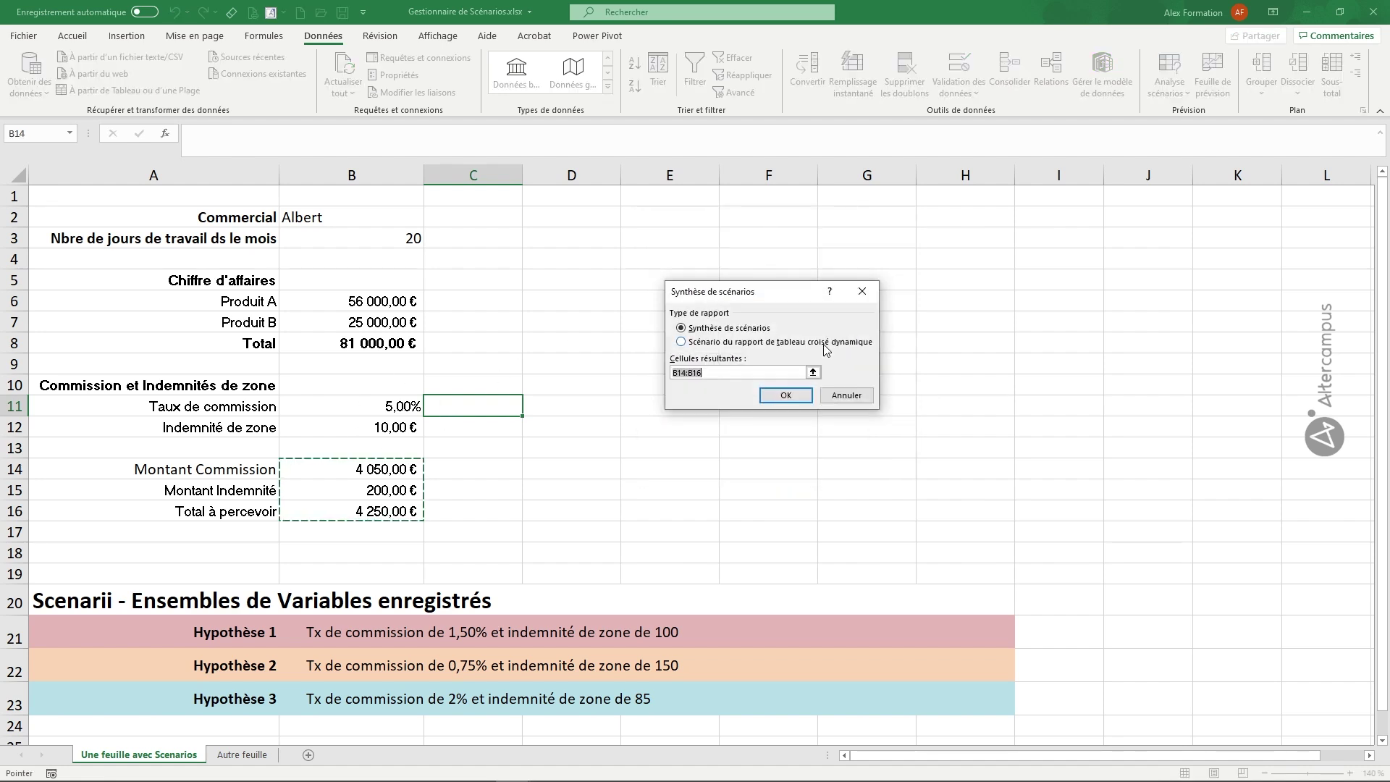
pyautogui.moveTo(791, 294); pyautogui.dragTo(678, 239)
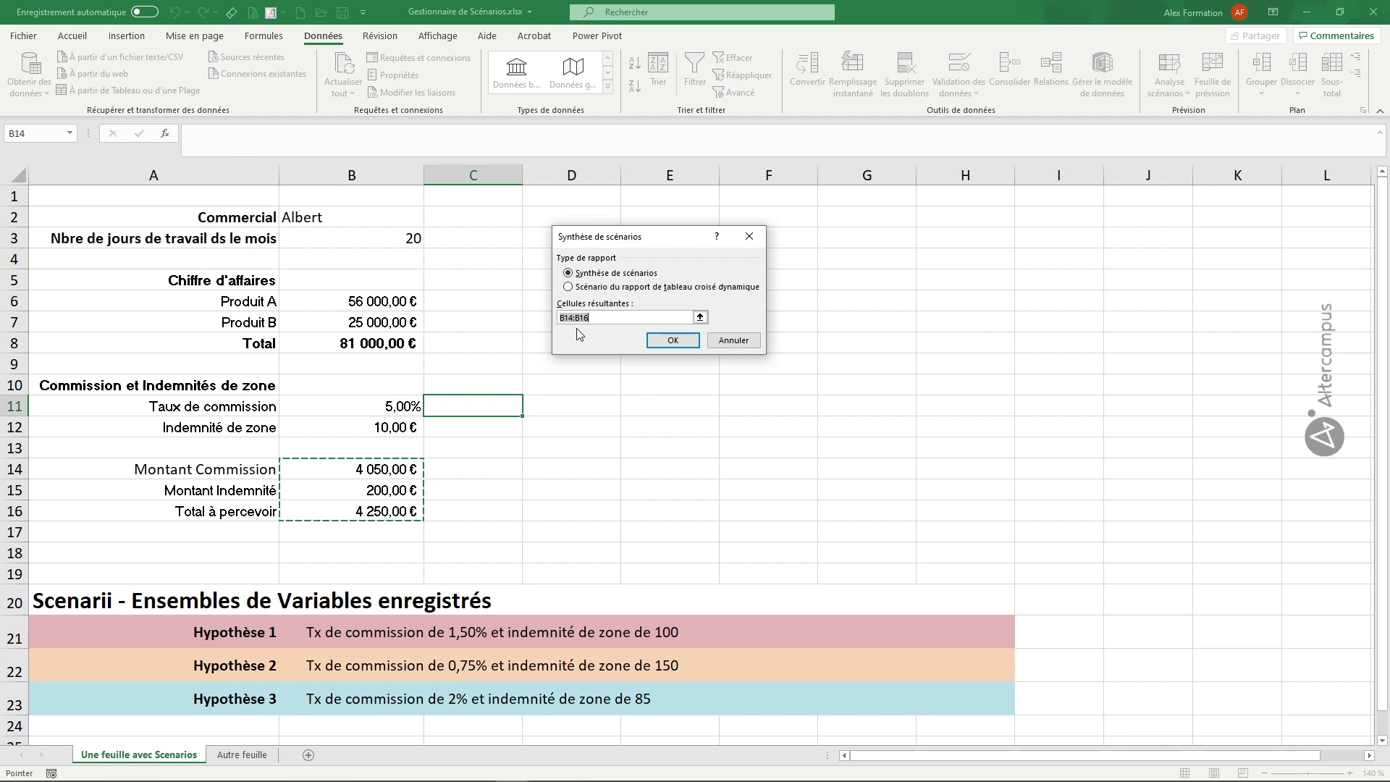
pyautogui.click(374, 469)
pyautogui.moveTo(374, 469); pyautogui.dragTo(370, 511)
pyautogui.click(663, 341)
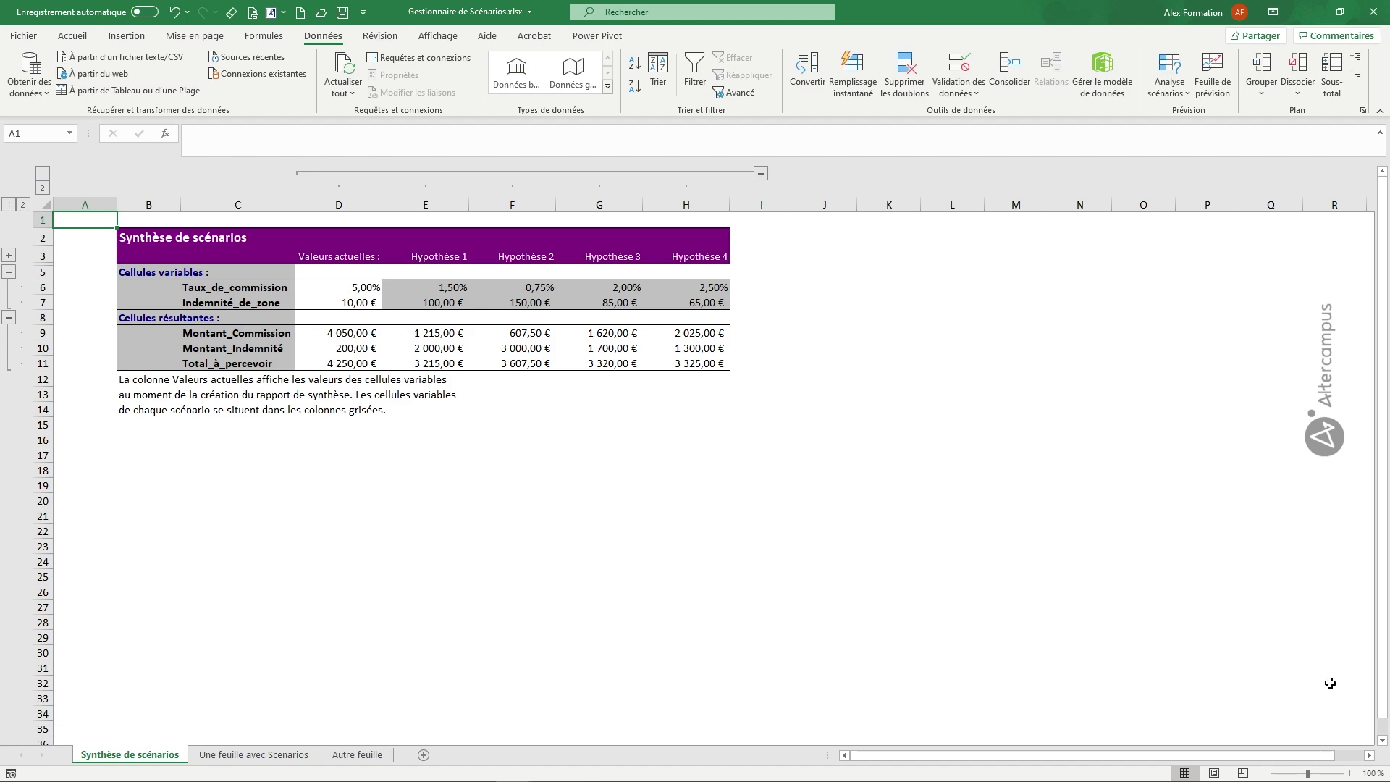
# Compare the hypotheses in the Synthèse de scénarios report and return to the sheet Une feuille avec Scenarios
pyautogui.click(1349, 773)
pyautogui.click(1349, 772)
pyautogui.click(1349, 773)
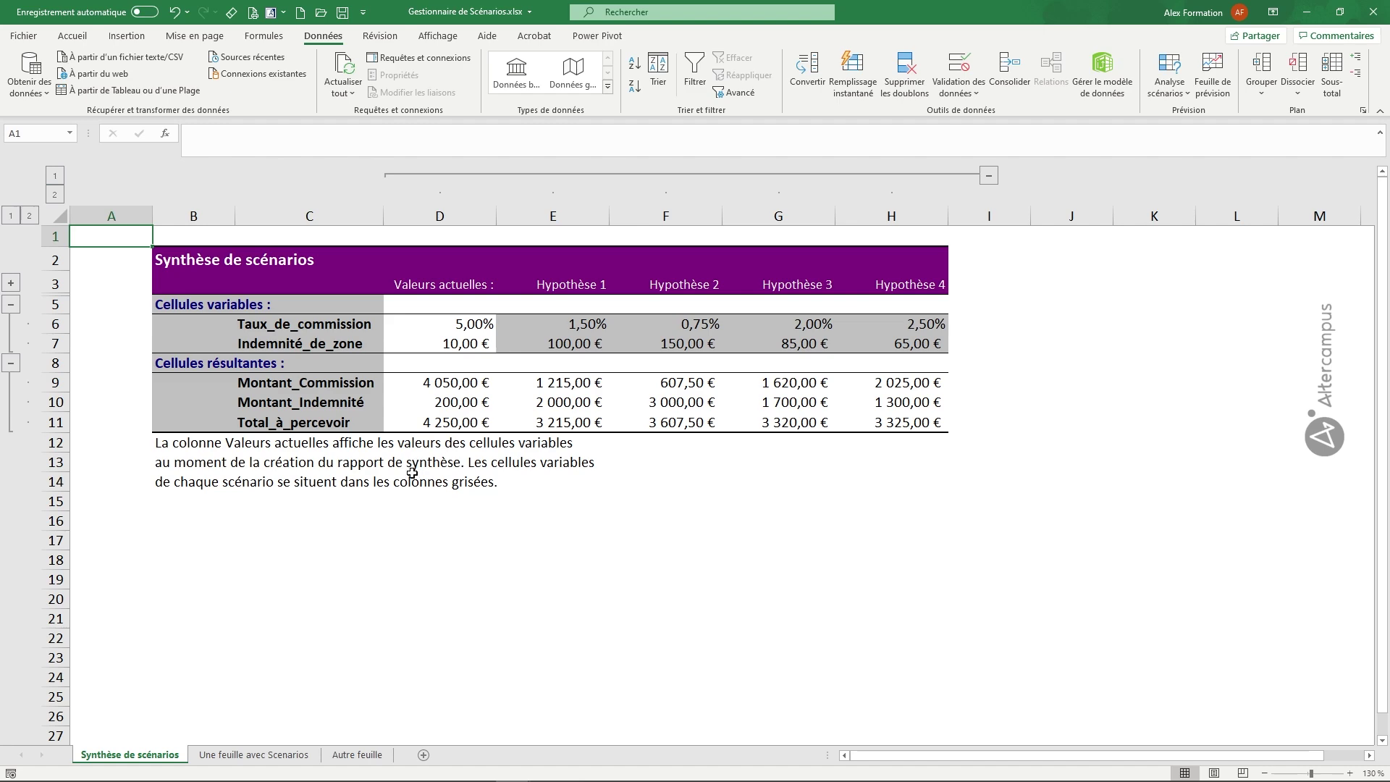
pyautogui.click(303, 753)
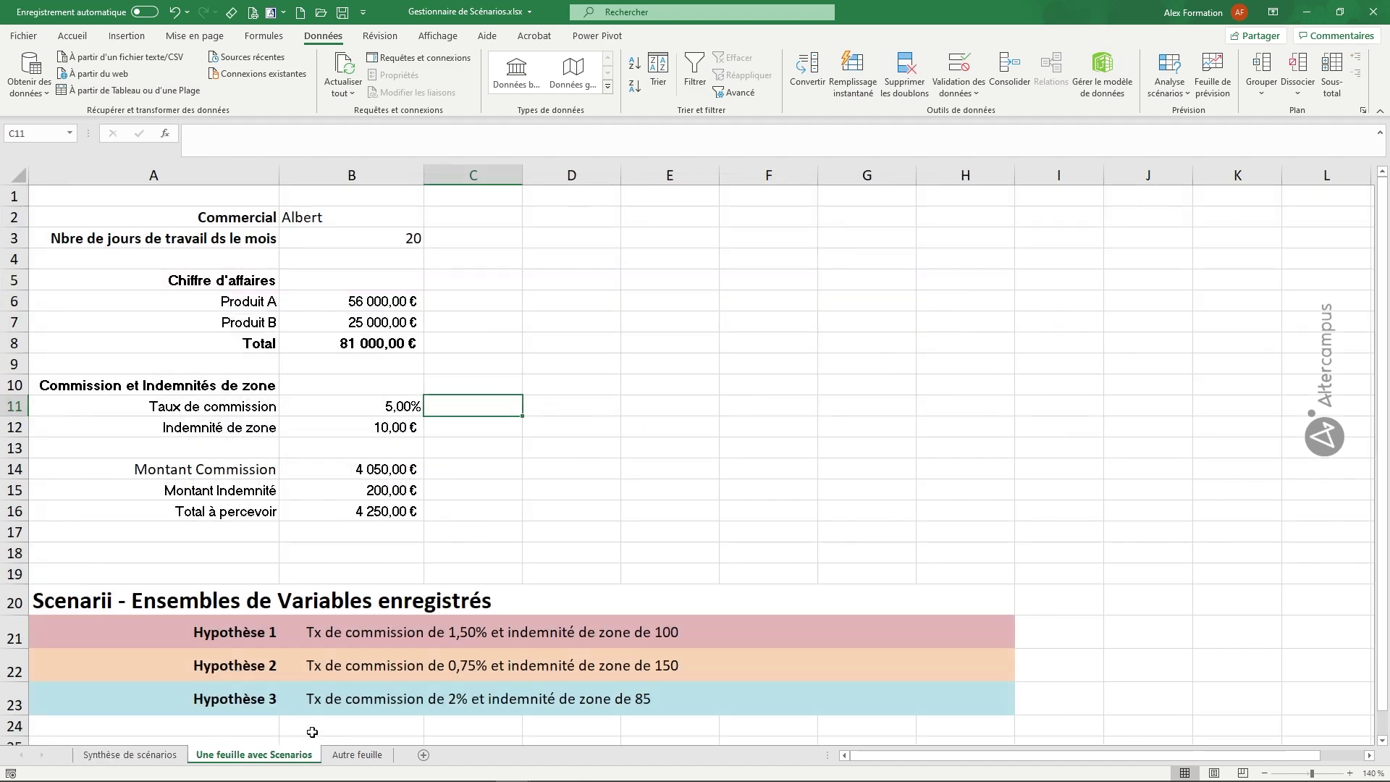